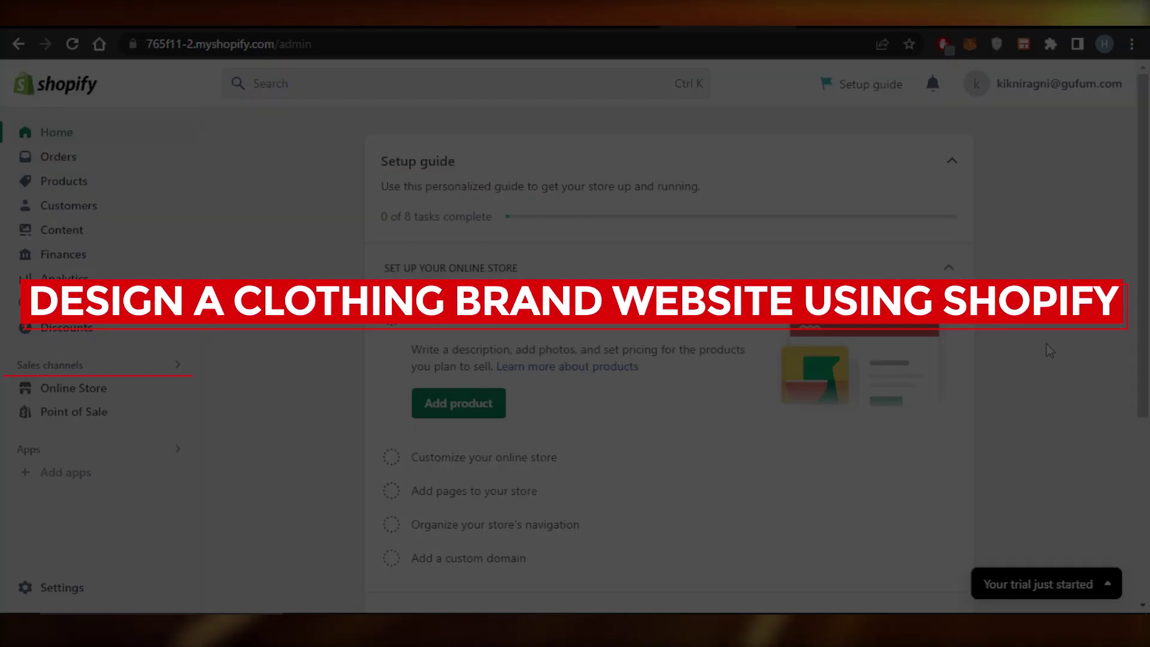
Review the setup guide tasks on the store's admin home page.
{"action": "scroll", "coordinate": [1049, 351], "scroll_direction": "down", "scroll_amount": 4}
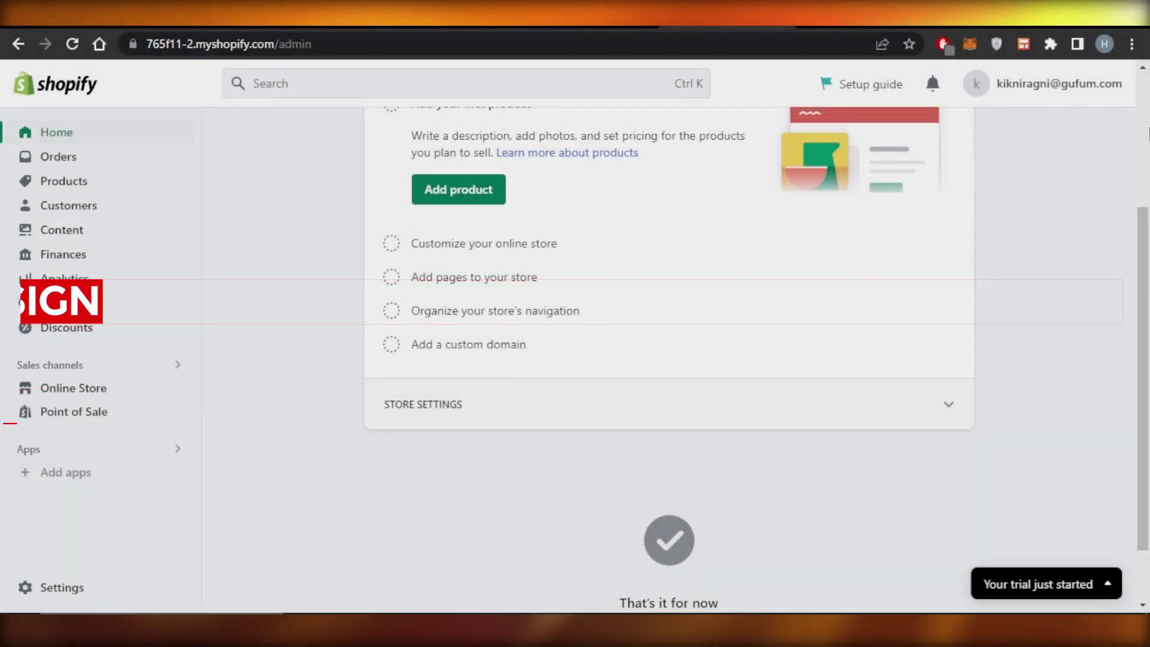
{"action": "scroll", "coordinate": [669, 360], "scroll_direction": "up", "scroll_amount": 4}
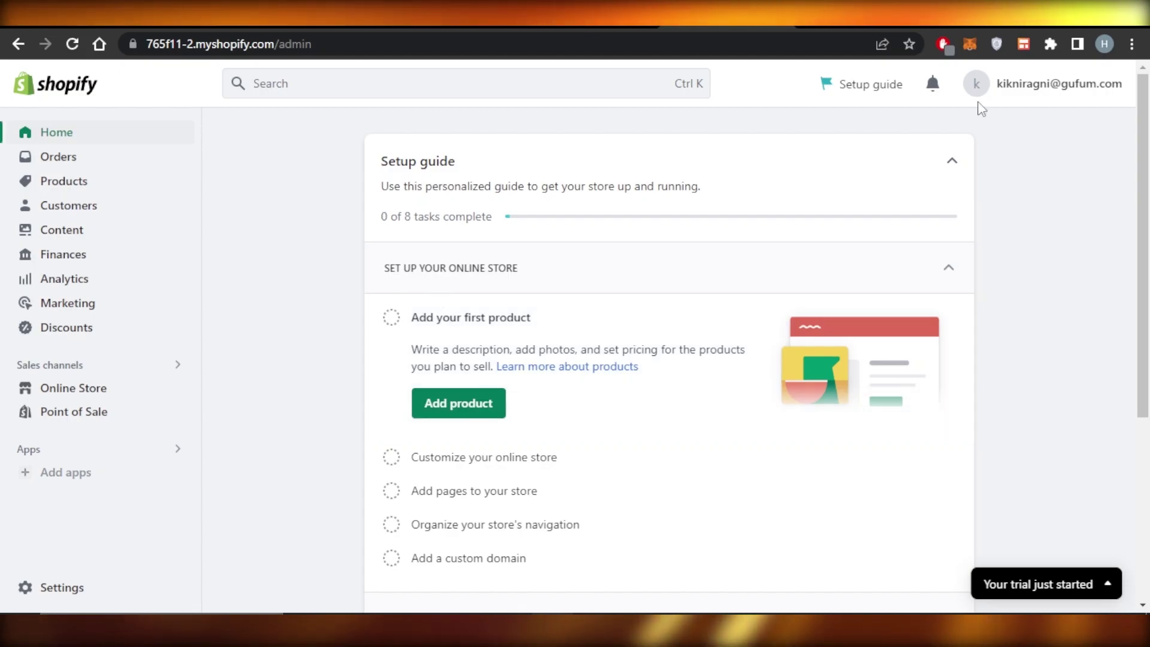
{"action": "mouse_move", "coordinate": [1144, 117]}
{"action": "left_mouse_down"}
{"action": "mouse_move", "coordinate": [1147, 230]}
{"action": "mouse_move", "coordinate": [1128, 120]}
{"action": "left_mouse_up"}
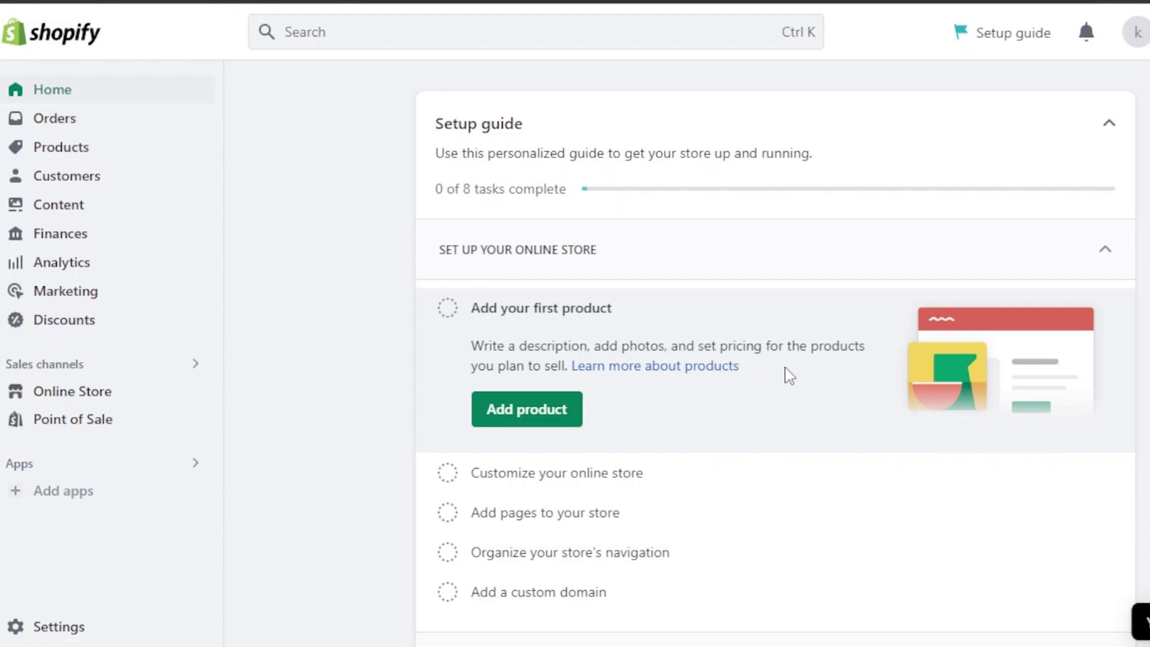
{"action": "scroll", "coordinate": [1117, 326], "scroll_direction": "down", "scroll_amount": 6}
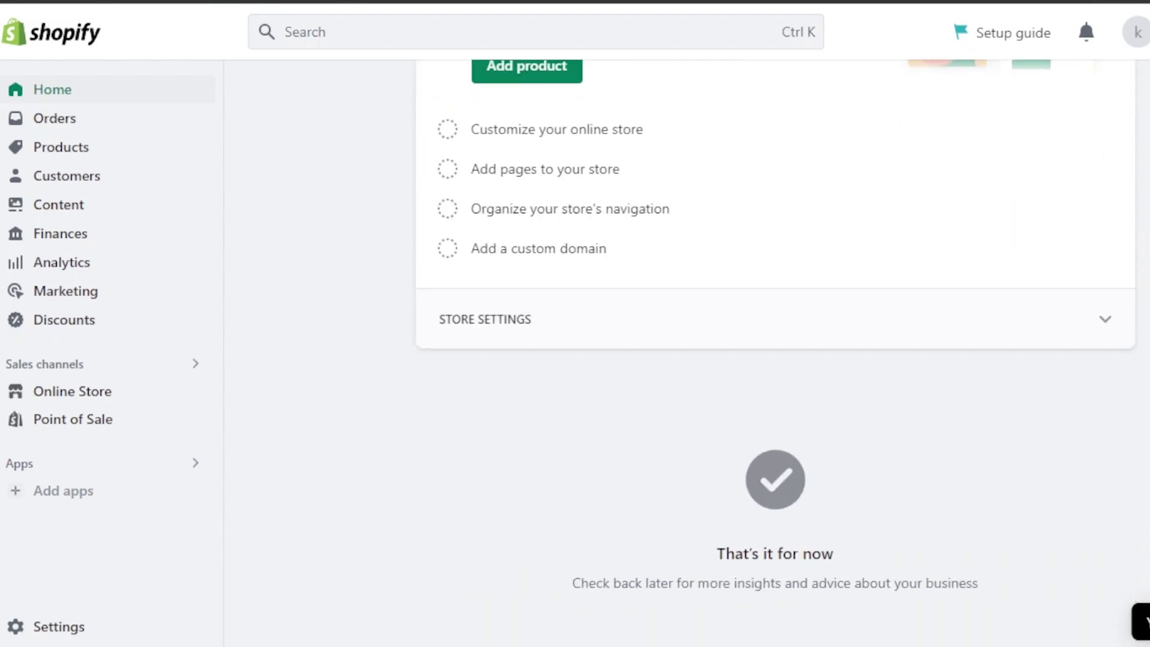
{"action": "scroll", "coordinate": [1117, 325], "scroll_direction": "up", "scroll_amount": 4}
{"action": "scroll", "coordinate": [1117, 325], "scroll_direction": "up", "scroll_amount": 2}
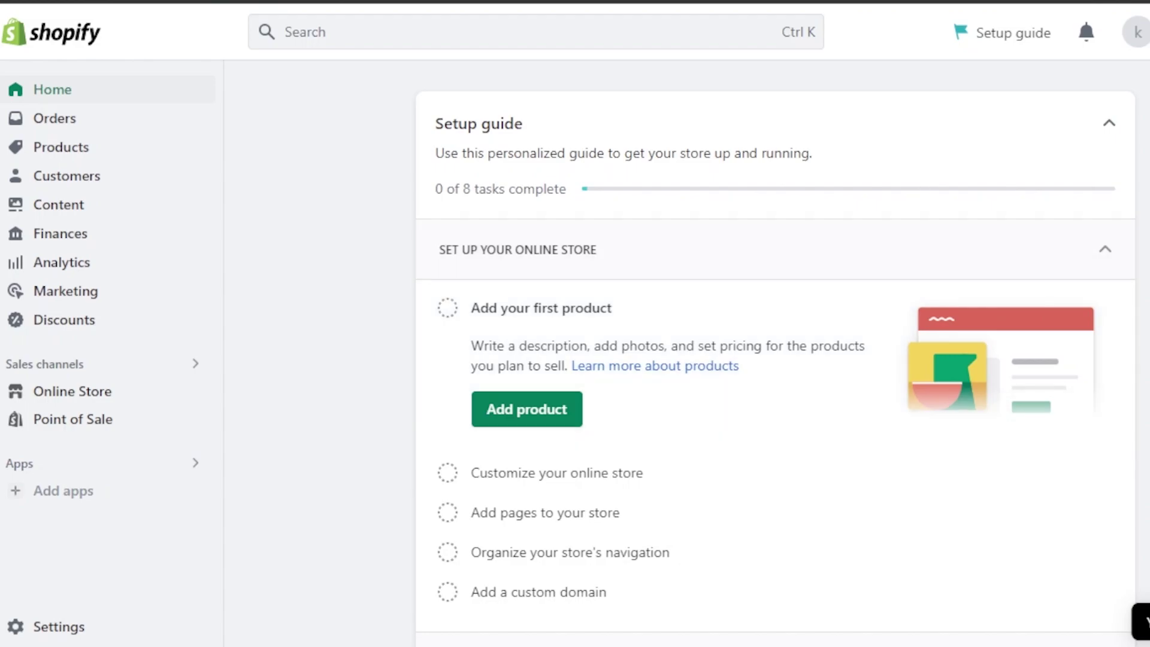
{"action": "scroll", "coordinate": [775, 348], "scroll_direction": "down", "scroll_amount": 5}
{"action": "scroll", "coordinate": [775, 347], "scroll_direction": "up", "scroll_amount": 5}
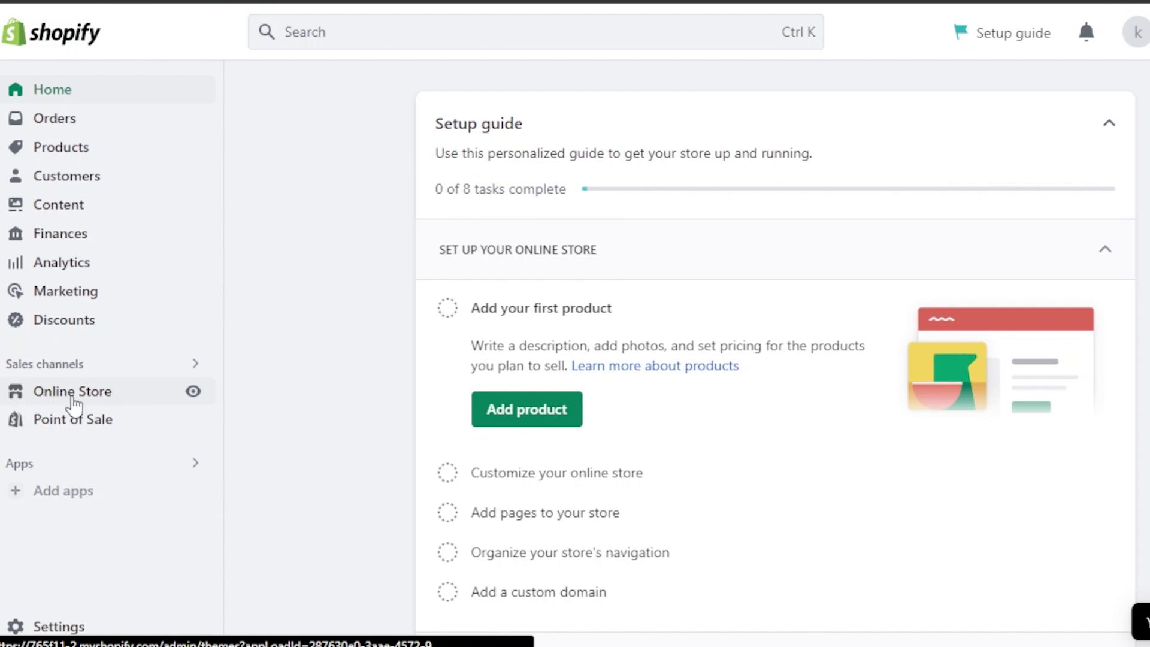
Open the Themes page of the Online Store sales channel.
{"action": "left_click", "coordinate": [166, 394]}
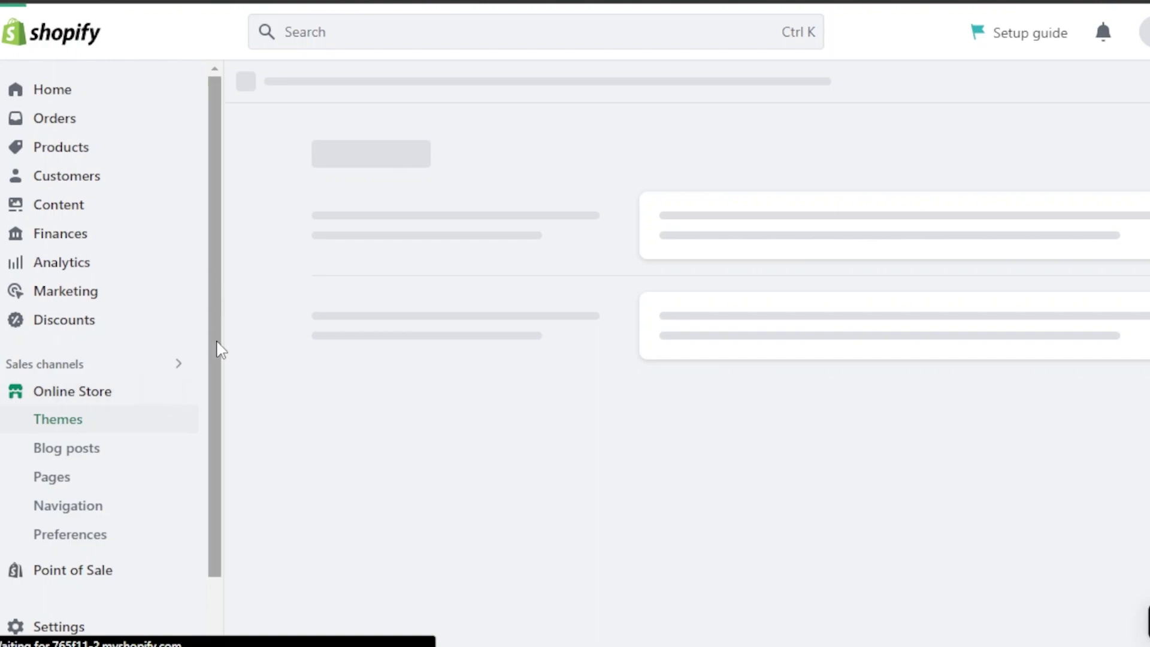
{"action": "scroll", "coordinate": [221, 403], "scroll_direction": "down", "scroll_amount": 1}
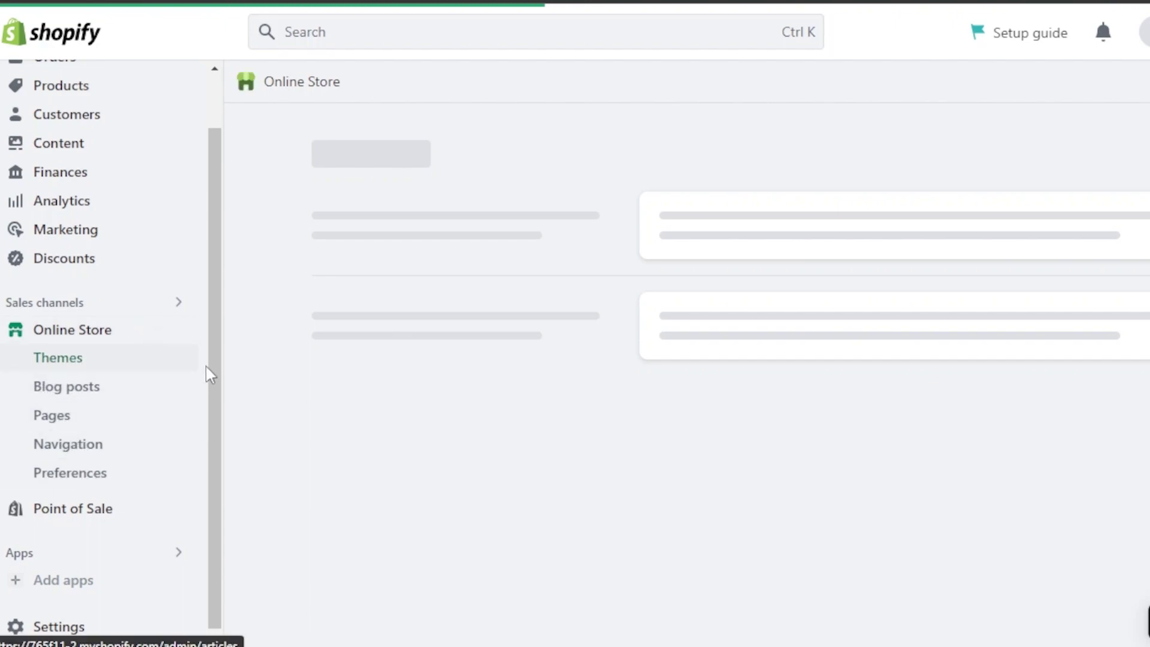
{"action": "left_click_drag", "start_coordinate": [217, 331], "coordinate": [214, 392]}
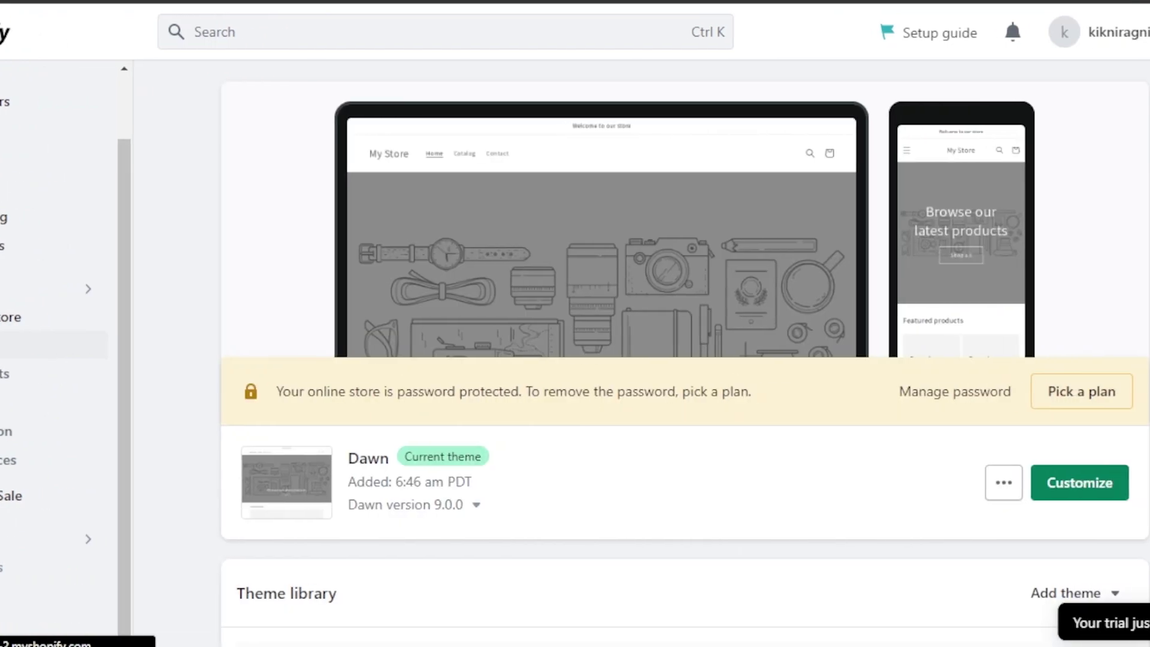
Look through the popular free themes and visit the Theme Store to explore more.
{"action": "scroll", "coordinate": [689, 398], "scroll_direction": "down", "scroll_amount": 2}
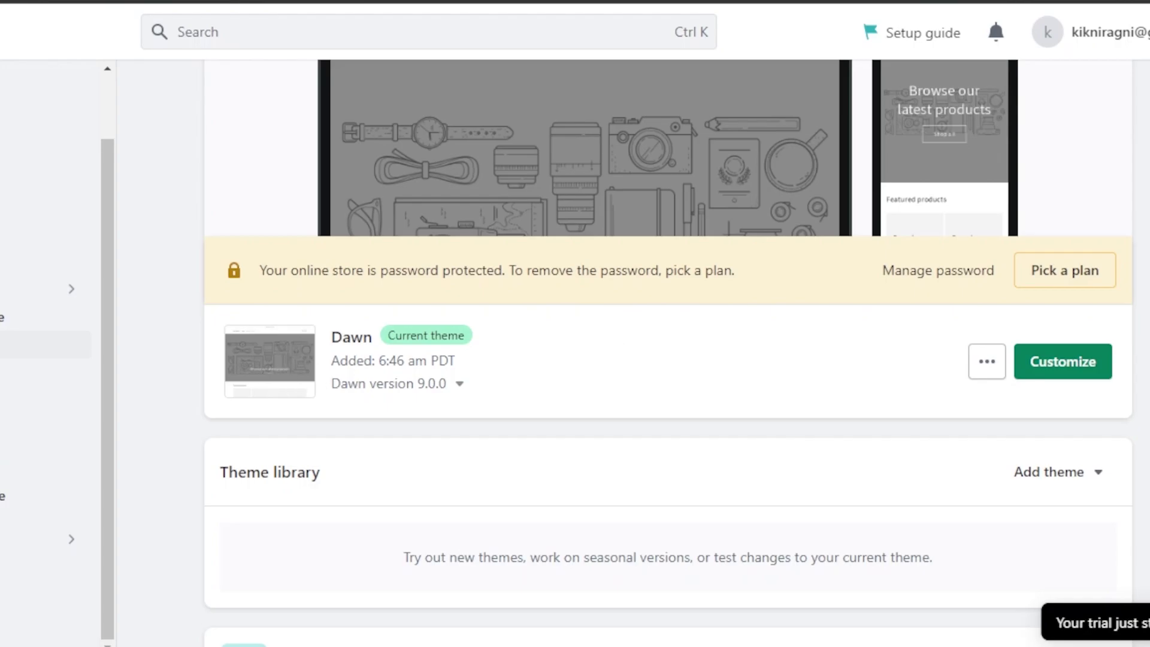
{"action": "scroll", "coordinate": [667, 353], "scroll_direction": "down", "scroll_amount": 5}
{"action": "scroll", "coordinate": [668, 353], "scroll_direction": "down", "scroll_amount": 4}
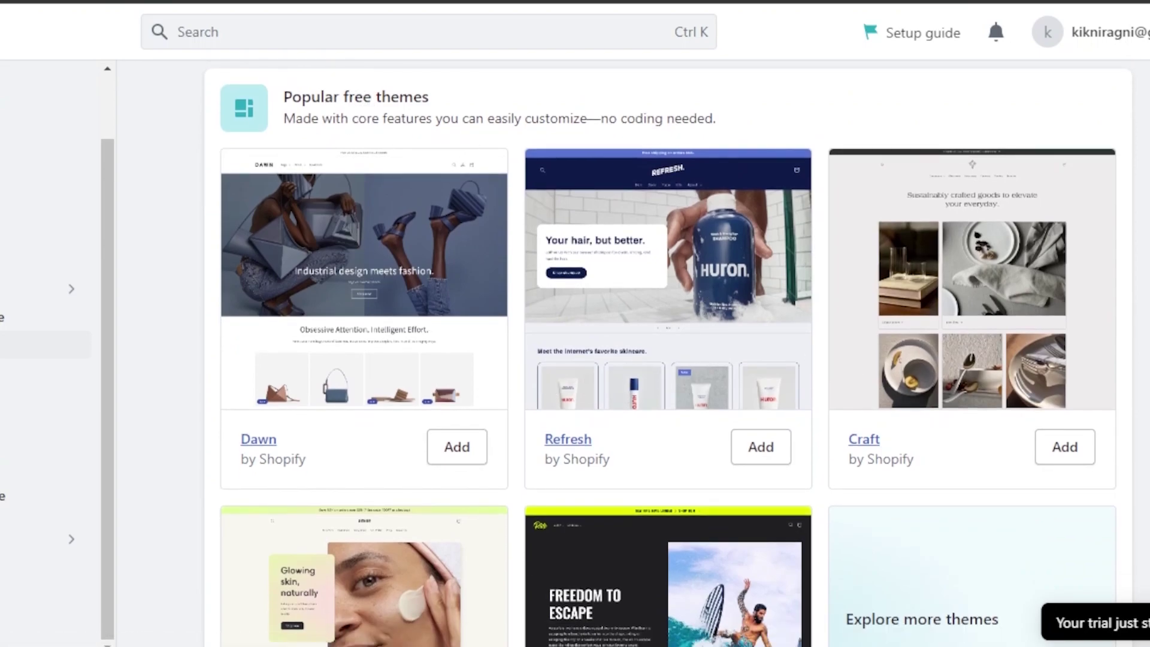
{"action": "scroll", "coordinate": [850, 374], "scroll_direction": "down", "scroll_amount": 4}
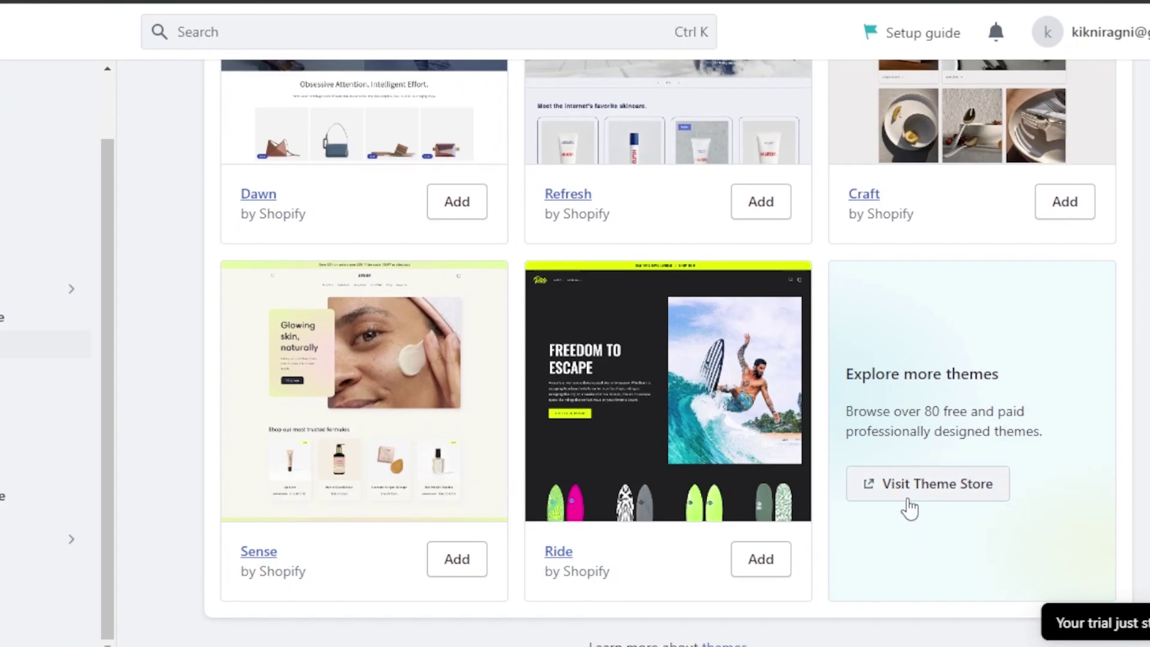
{"action": "left_click", "coordinate": [904, 492]}
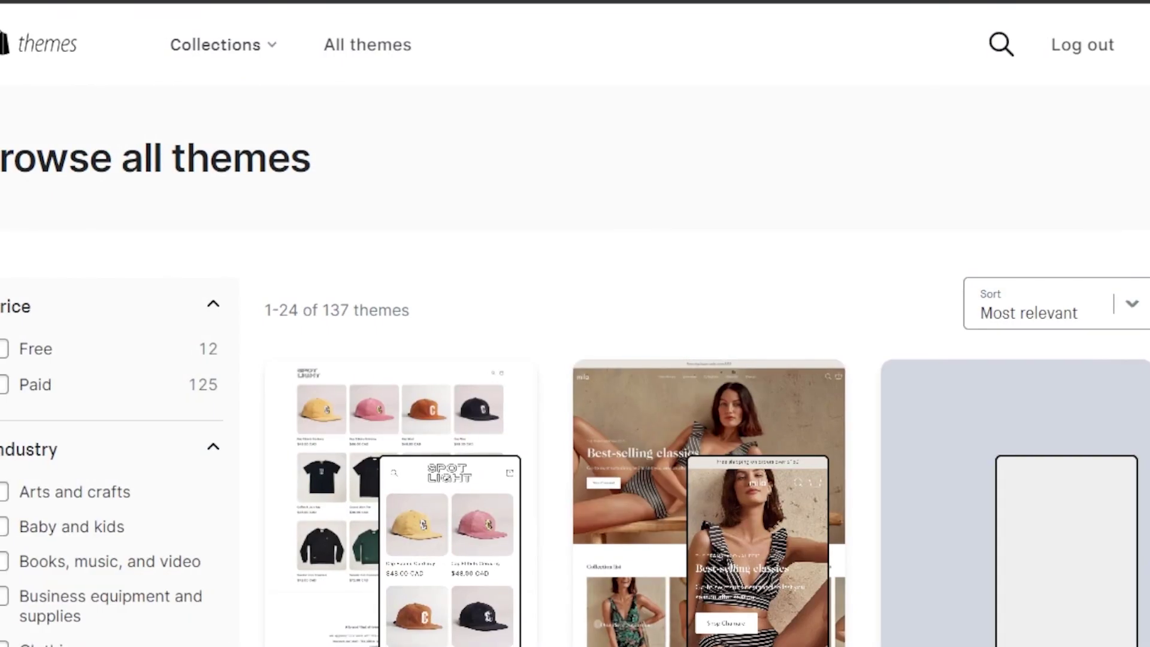
Filter the Theme Store listing to the Clothing industry.
{"action": "scroll", "coordinate": [575, 359], "scroll_direction": "down", "scroll_amount": 3}
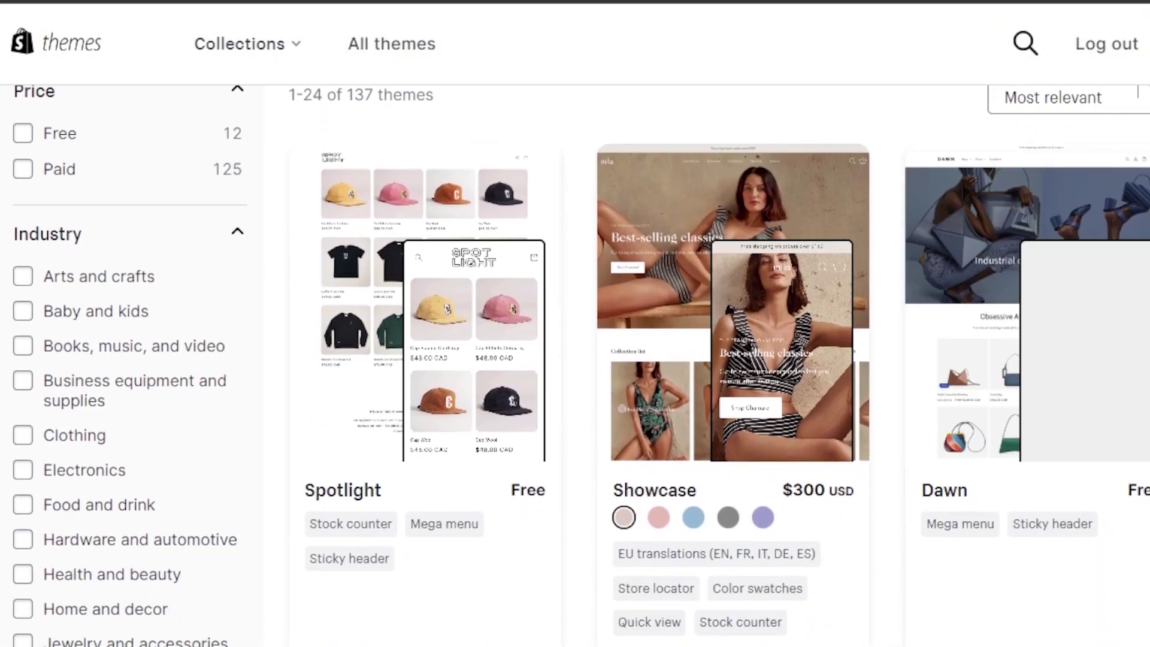
{"action": "scroll", "coordinate": [575, 365], "scroll_direction": "up", "scroll_amount": 3}
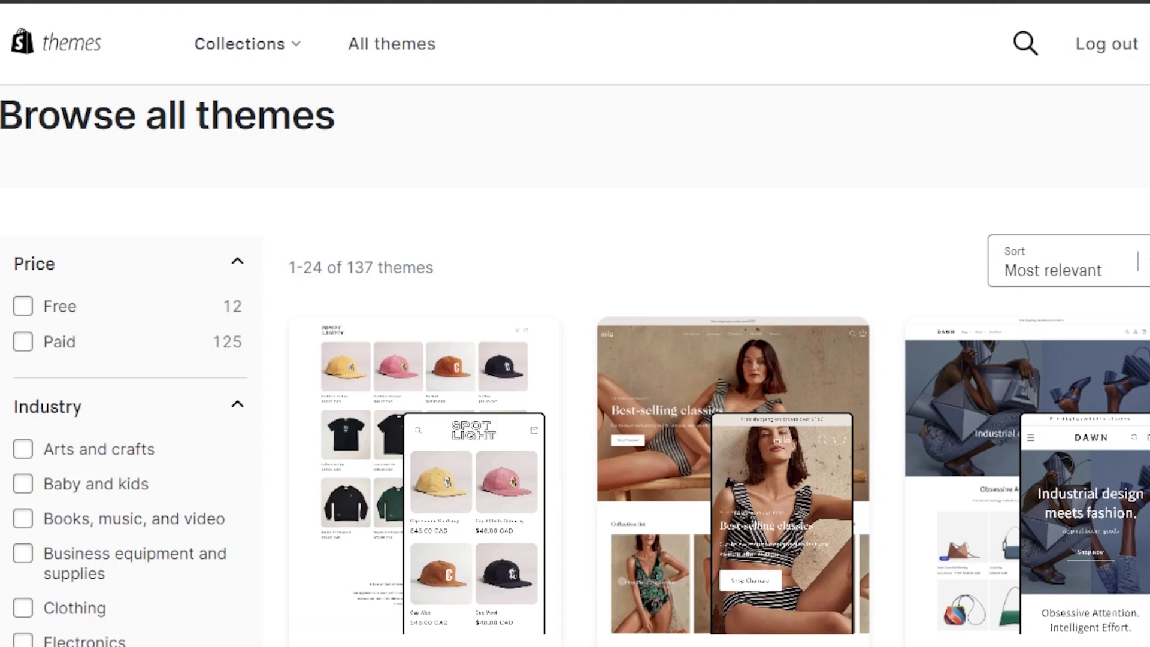
{"action": "scroll", "coordinate": [418, 259], "scroll_direction": "down", "scroll_amount": 5}
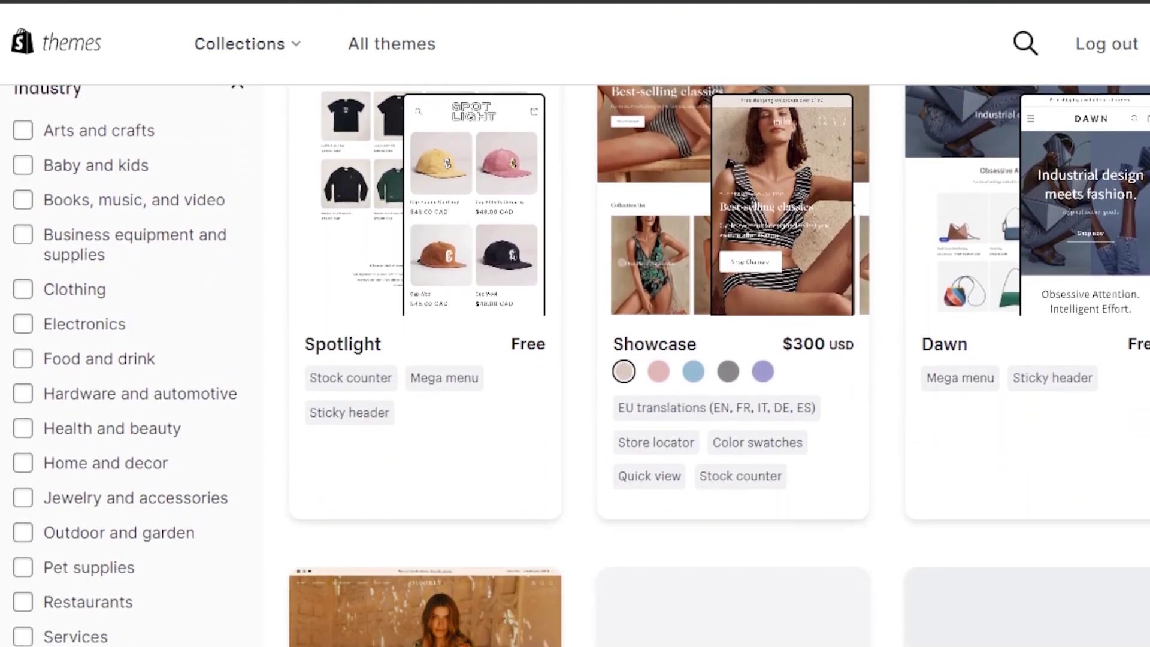
{"action": "left_click", "coordinate": [24, 280]}
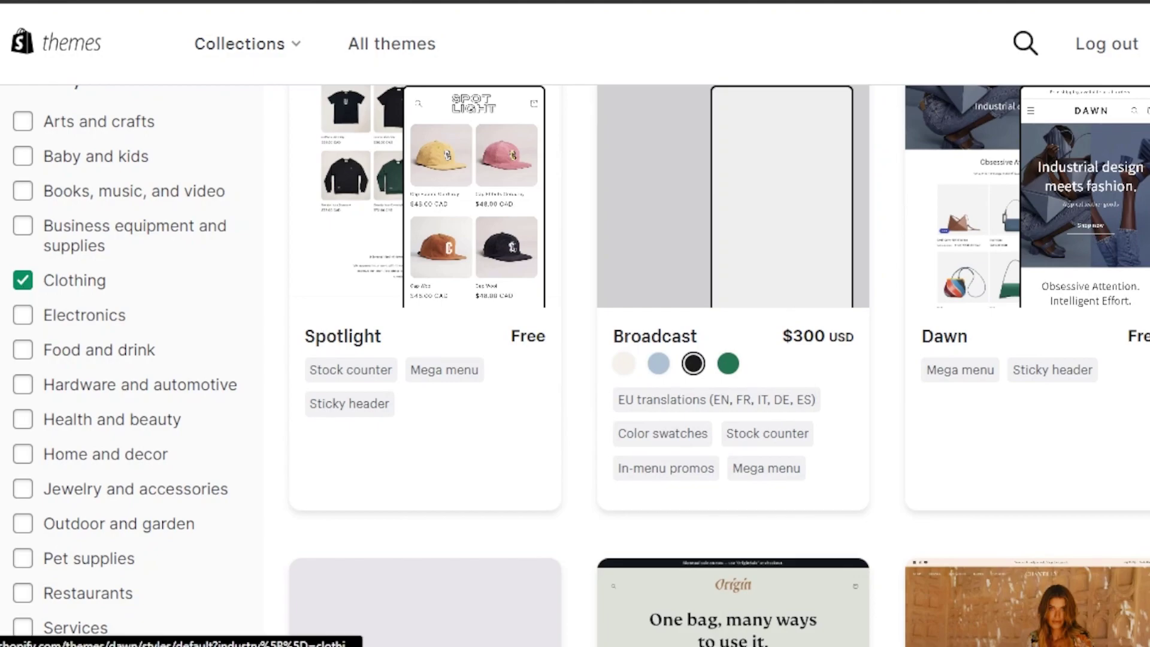
Browse the clothing themes, comparing their previews, prices and features.
{"action": "scroll", "coordinate": [1086, 231], "scroll_direction": "up", "scroll_amount": 1}
{"action": "scroll", "coordinate": [493, 444], "scroll_direction": "down", "scroll_amount": 1}
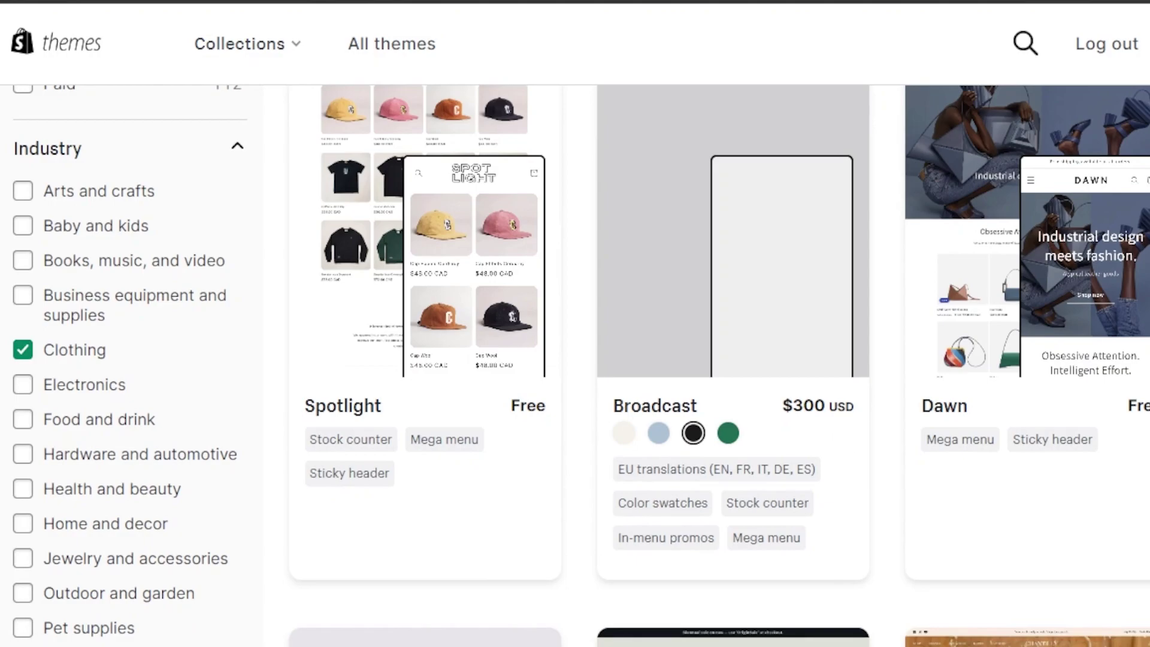
{"action": "scroll", "coordinate": [701, 366], "scroll_direction": "down", "scroll_amount": 8}
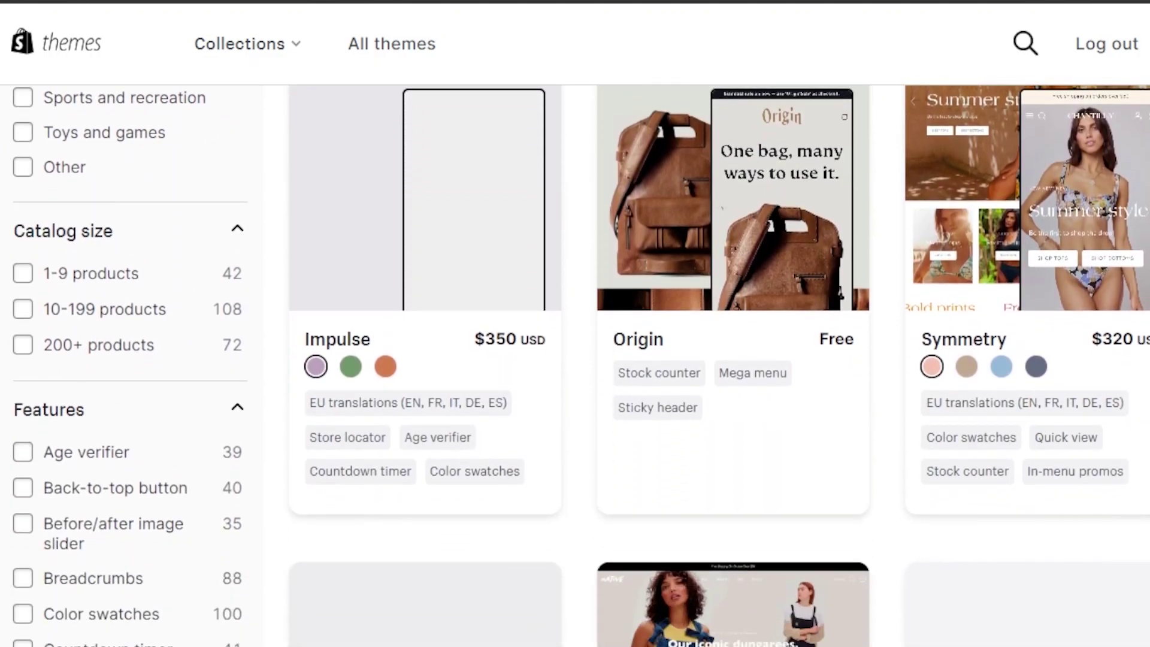
{"action": "scroll", "coordinate": [701, 366], "scroll_direction": "down", "scroll_amount": 3}
{"action": "scroll", "coordinate": [701, 366], "scroll_direction": "down", "scroll_amount": 6}
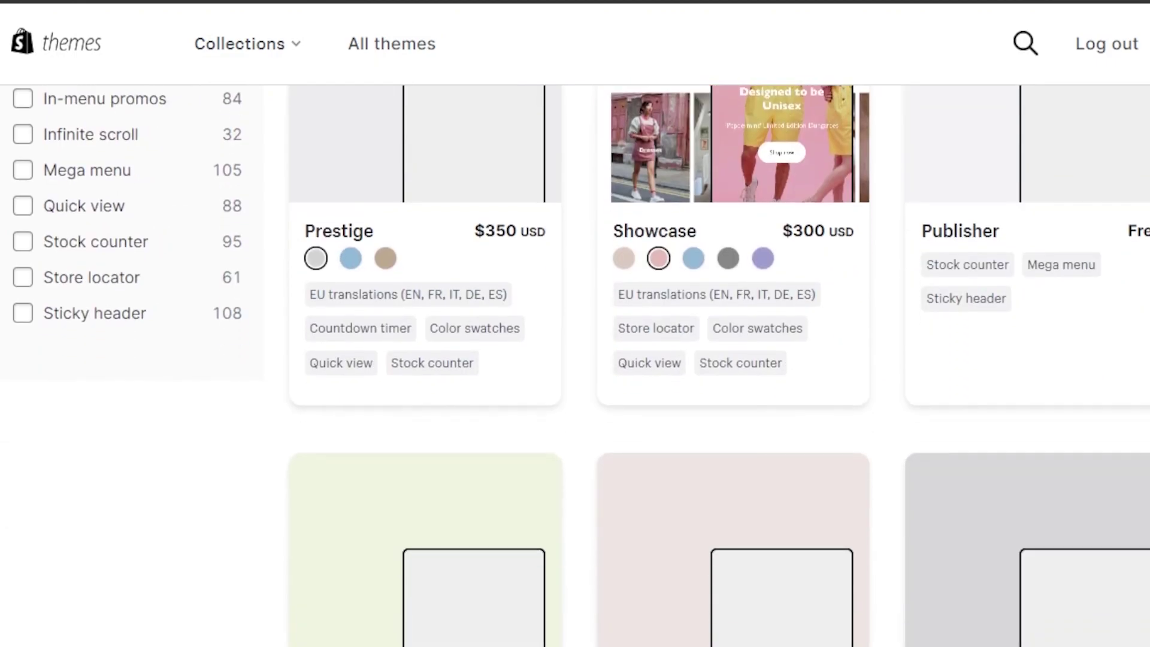
{"action": "scroll", "coordinate": [701, 365], "scroll_direction": "up", "scroll_amount": 2}
{"action": "scroll", "coordinate": [707, 365], "scroll_direction": "up", "scroll_amount": 6}
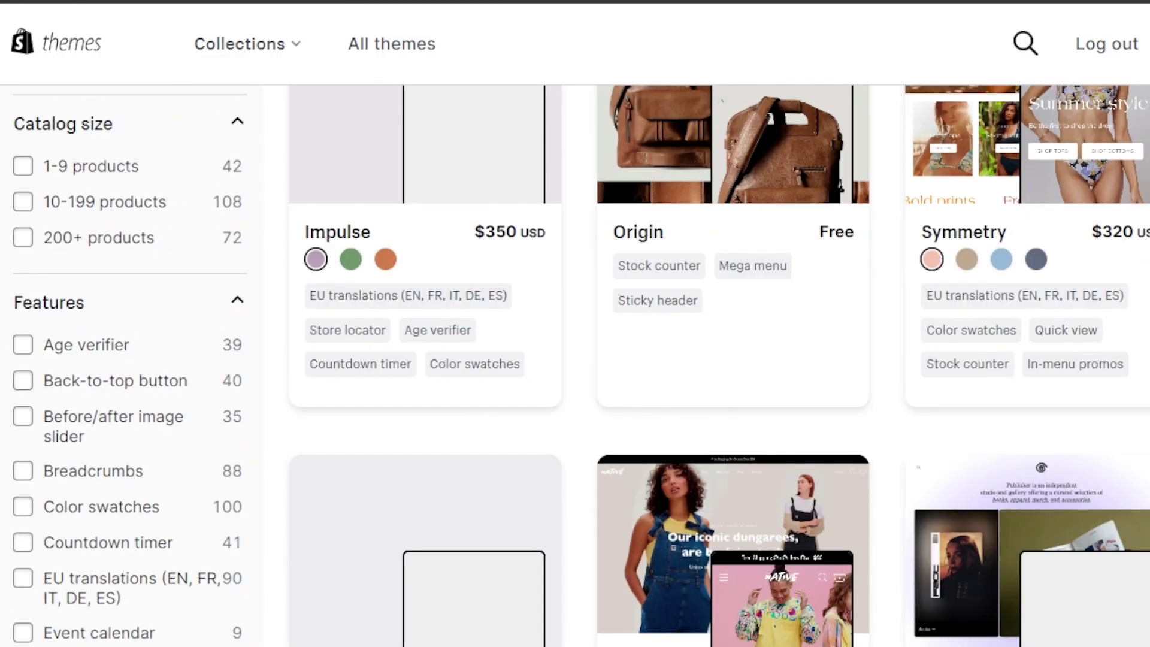
{"action": "scroll", "coordinate": [633, 333], "scroll_direction": "down", "scroll_amount": 4}
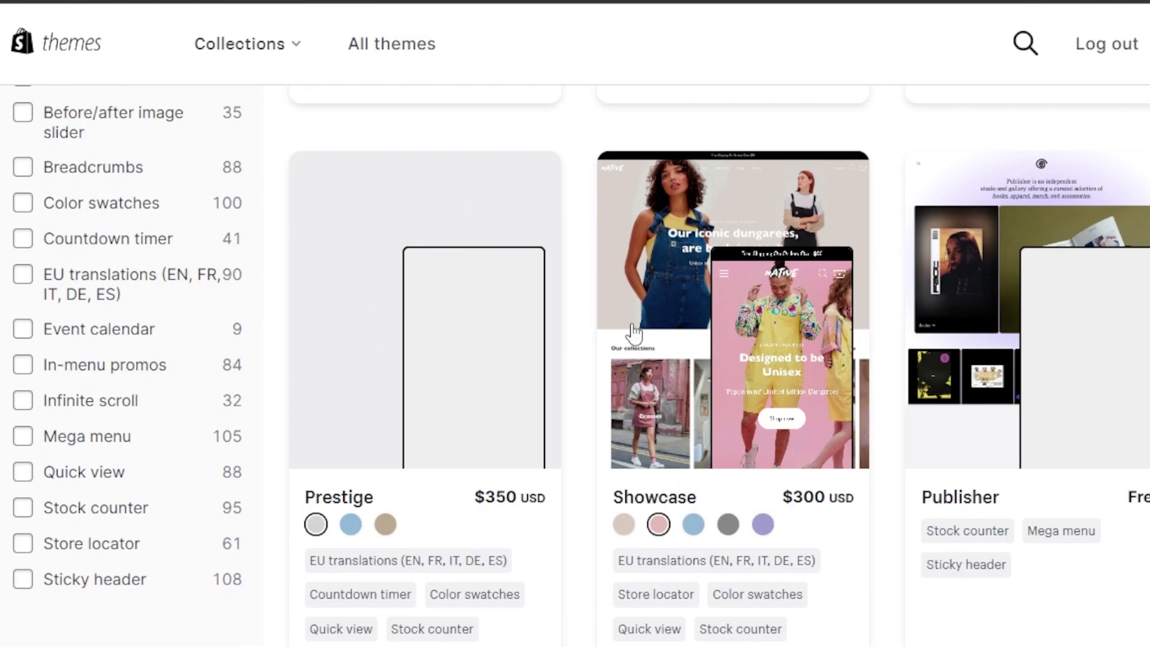
{"action": "scroll", "coordinate": [1018, 359], "scroll_direction": "up", "scroll_amount": 12}
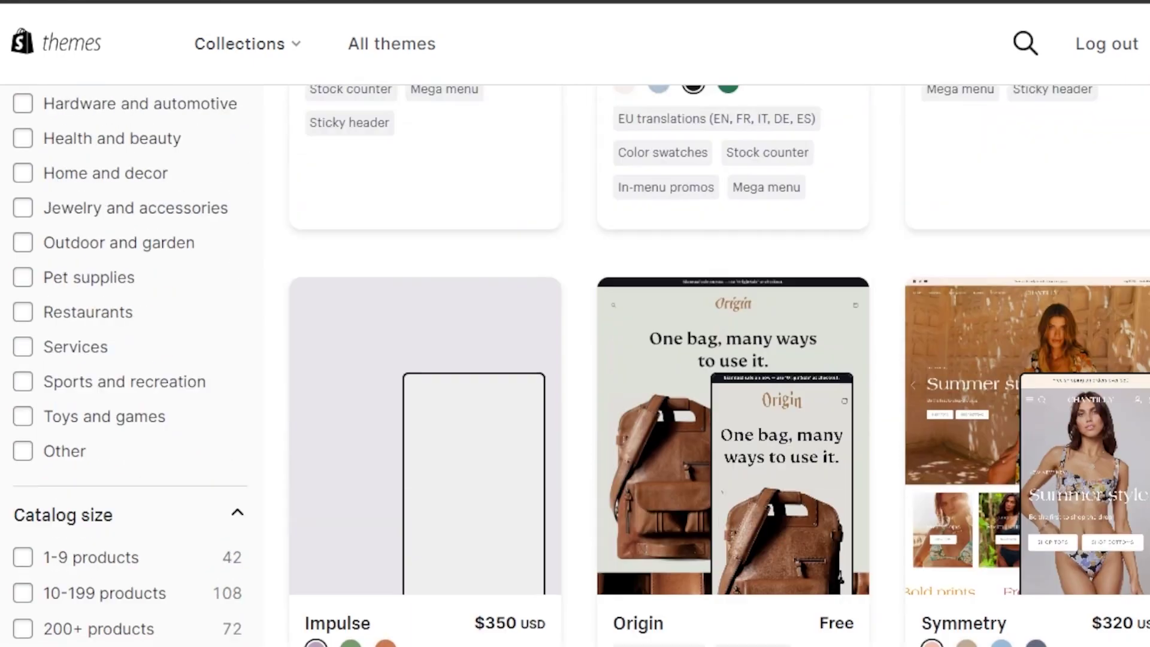
{"action": "scroll", "coordinate": [1019, 359], "scroll_direction": "up", "scroll_amount": 3}
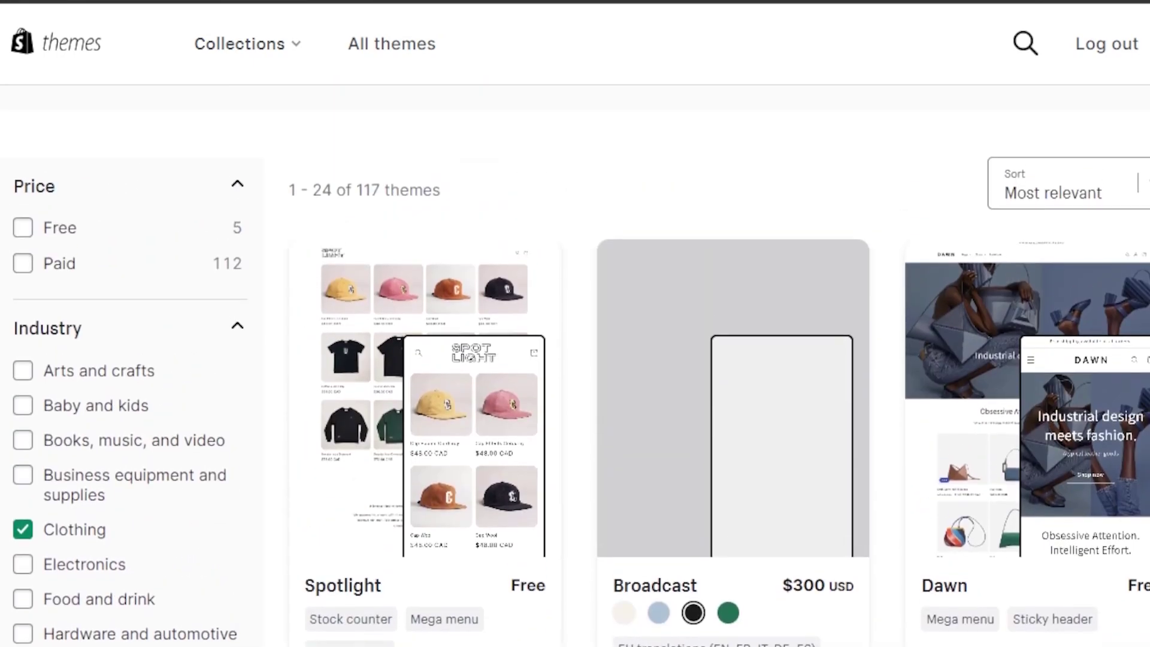
{"action": "scroll", "coordinate": [1019, 359], "scroll_direction": "up", "scroll_amount": 1}
Return to the store's Themes page and open the current Dawn theme for customization.
{"action": "scroll", "coordinate": [905, 331], "scroll_direction": "down", "scroll_amount": 3}
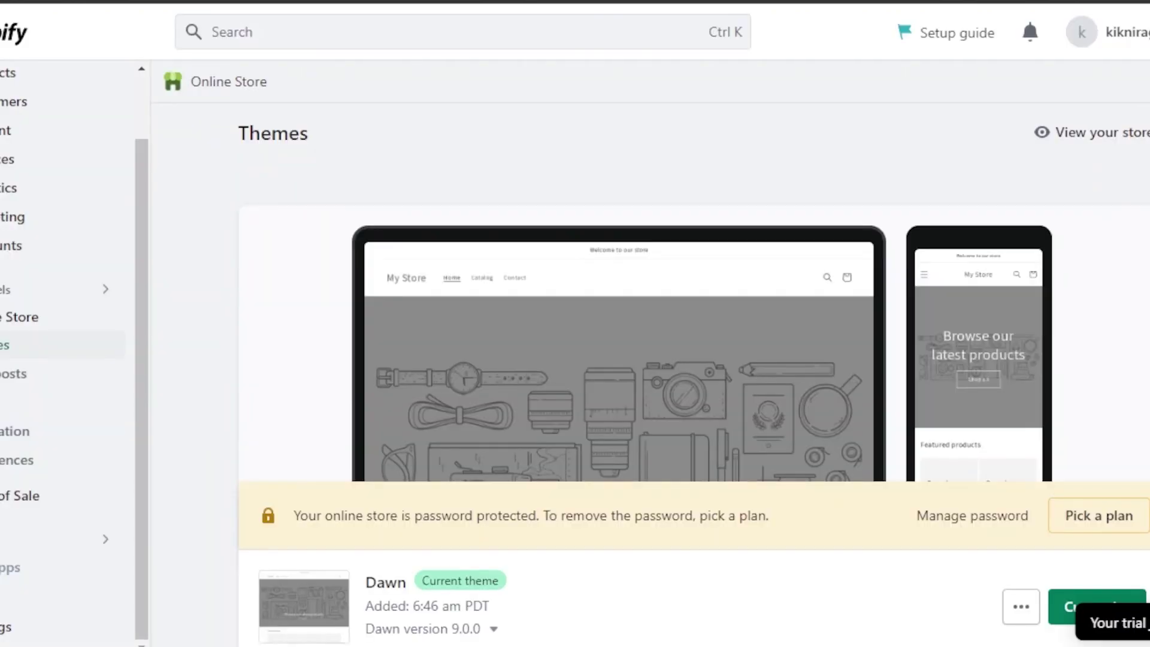
{"action": "scroll", "coordinate": [688, 360], "scroll_direction": "down", "scroll_amount": 3}
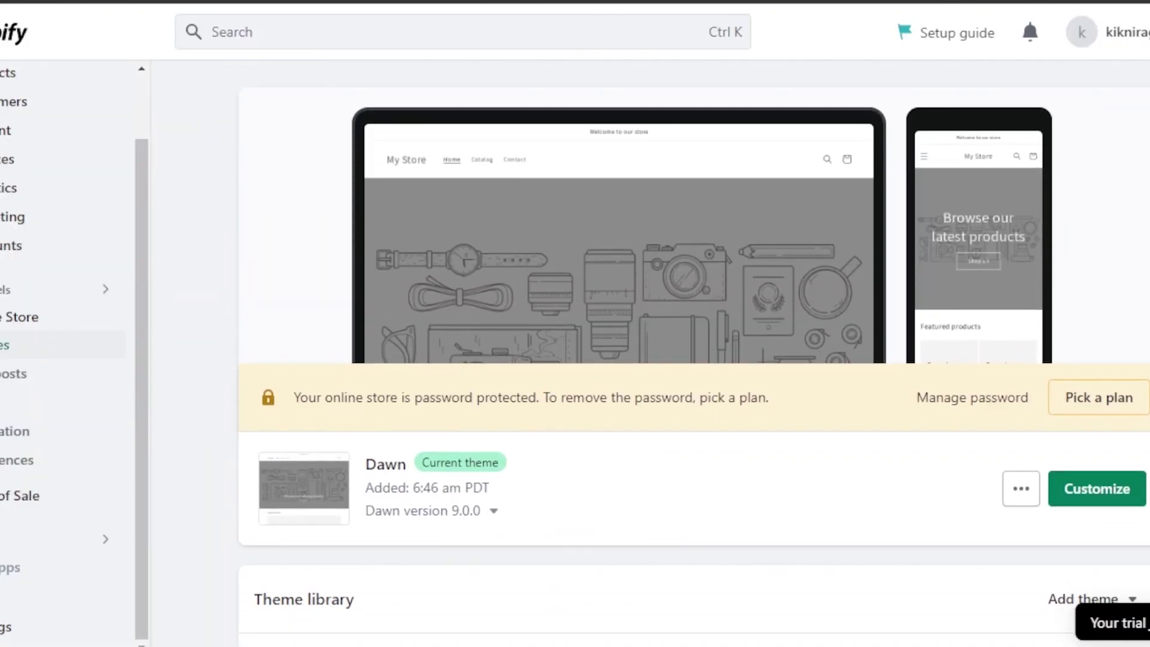
{"action": "left_click", "coordinate": [1098, 490]}
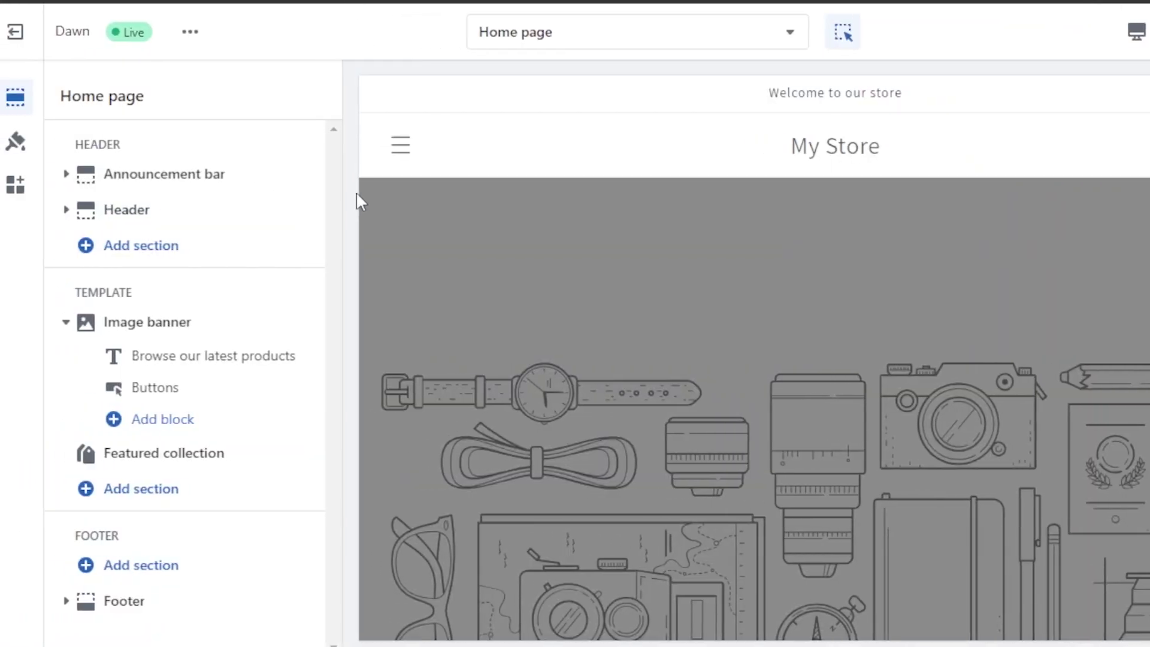
Examine the full list of store pages that can be edited in the theme editor, keeping Home page selected.
{"action": "left_click", "coordinate": [791, 36]}
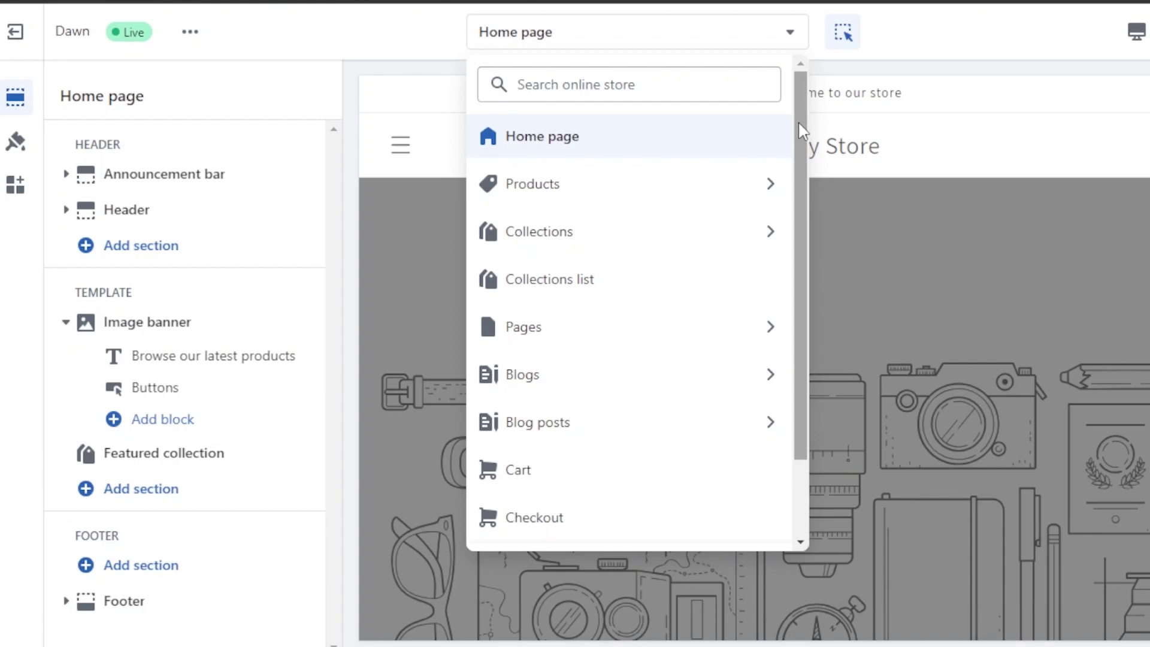
{"action": "scroll", "coordinate": [798, 121], "scroll_direction": "down", "scroll_amount": 2}
{"action": "scroll", "coordinate": [797, 117], "scroll_direction": "up", "scroll_amount": 2}
{"action": "scroll", "coordinate": [806, 179], "scroll_direction": "down", "scroll_amount": 2}
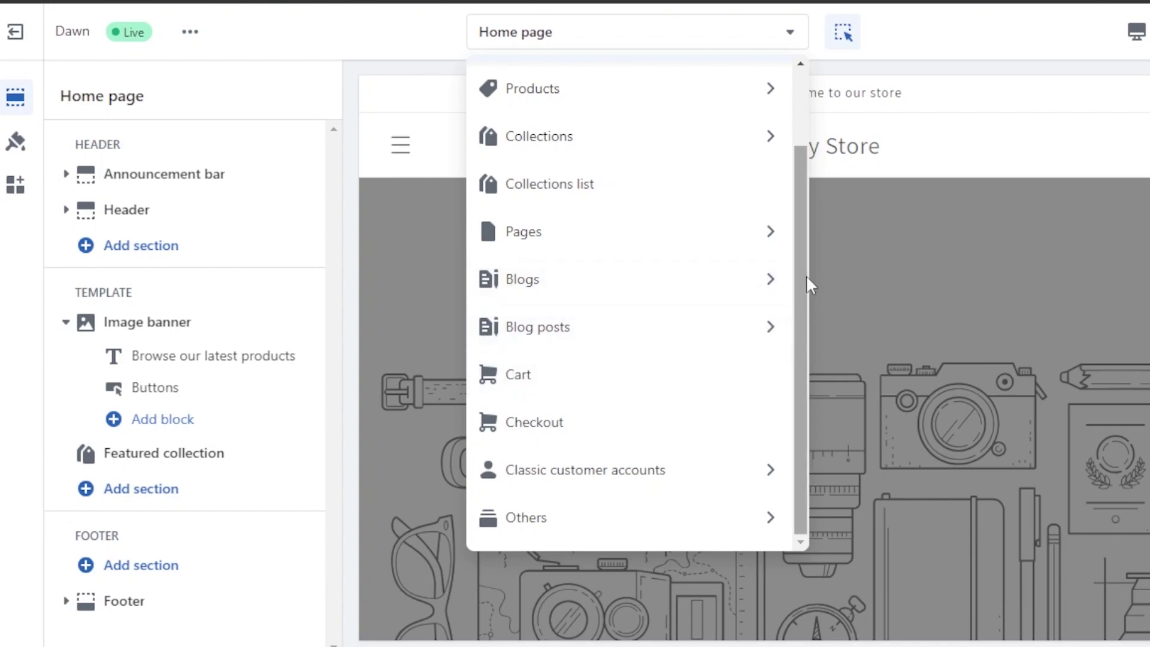
{"action": "scroll", "coordinate": [803, 313], "scroll_direction": "up", "scroll_amount": 2}
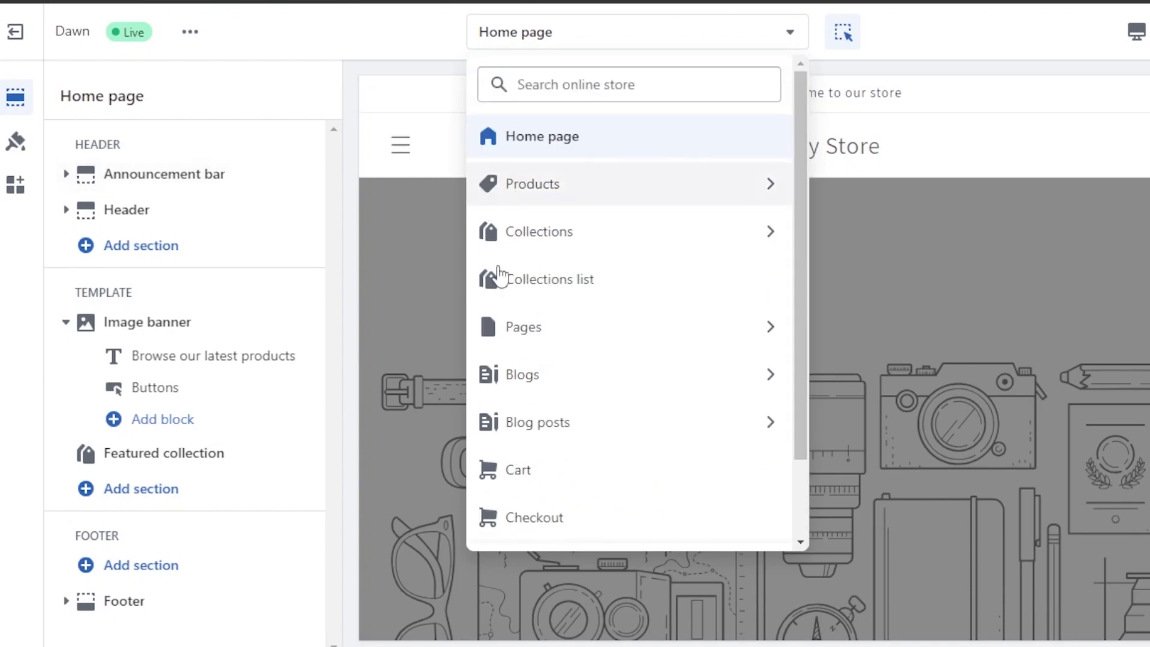
{"action": "left_click", "coordinate": [340, 22]}
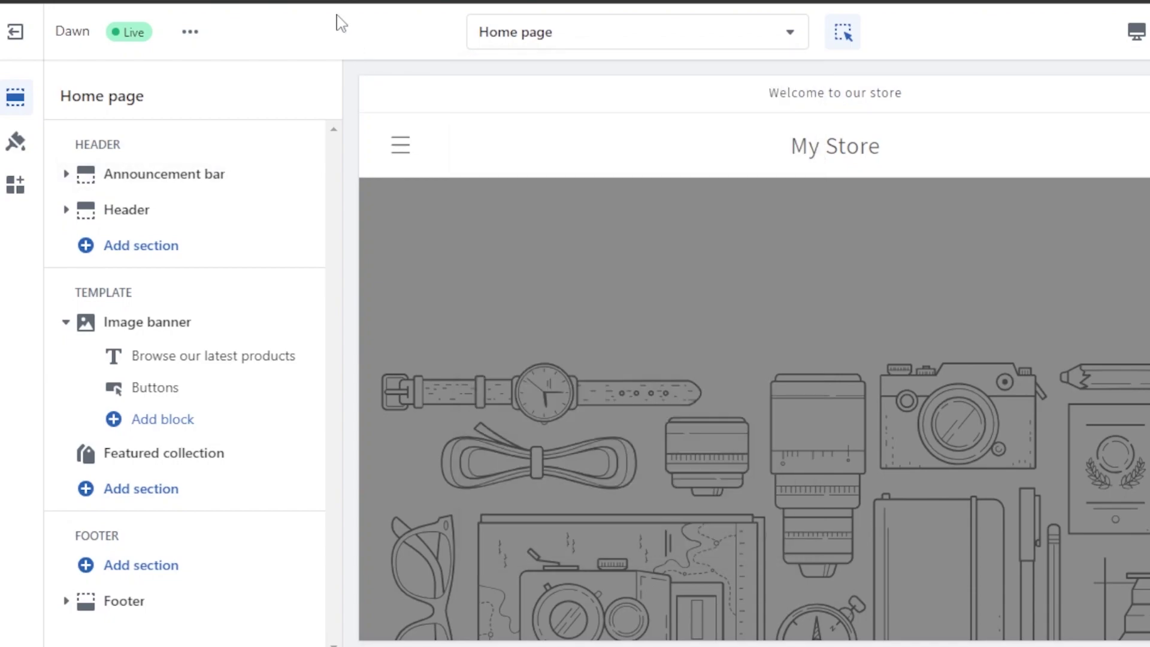
Check the additional actions offered for the Dawn theme and revisit the list of editable pages.
{"action": "left_click", "coordinate": [189, 41]}
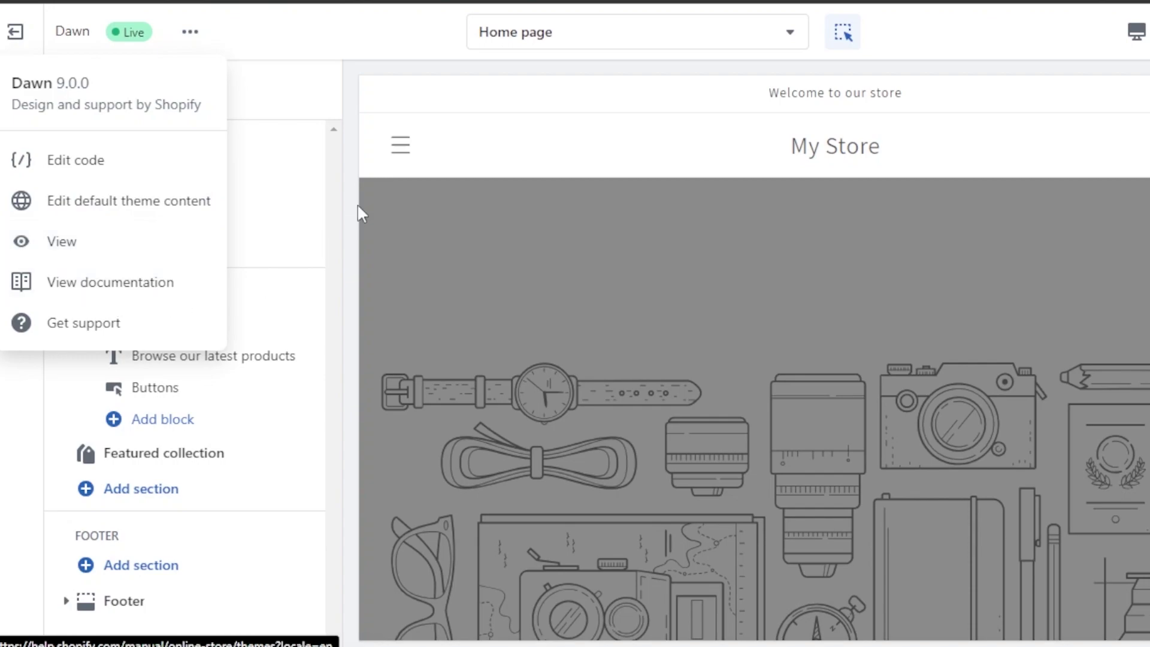
{"action": "left_click", "coordinate": [282, 180]}
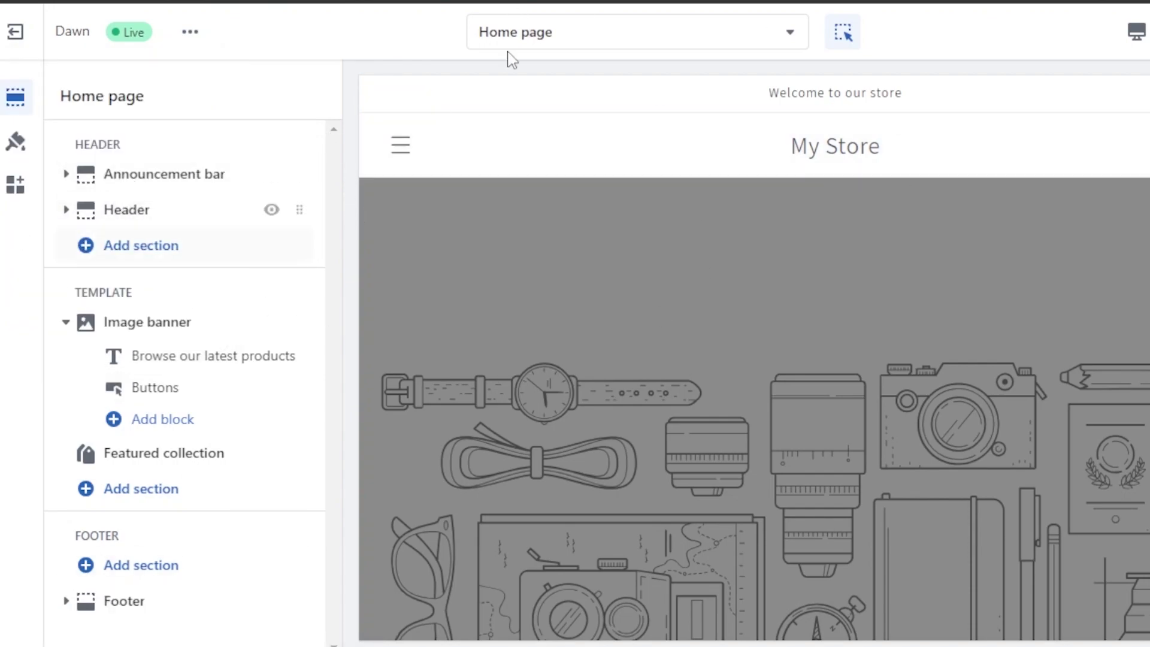
{"action": "left_click", "coordinate": [783, 42]}
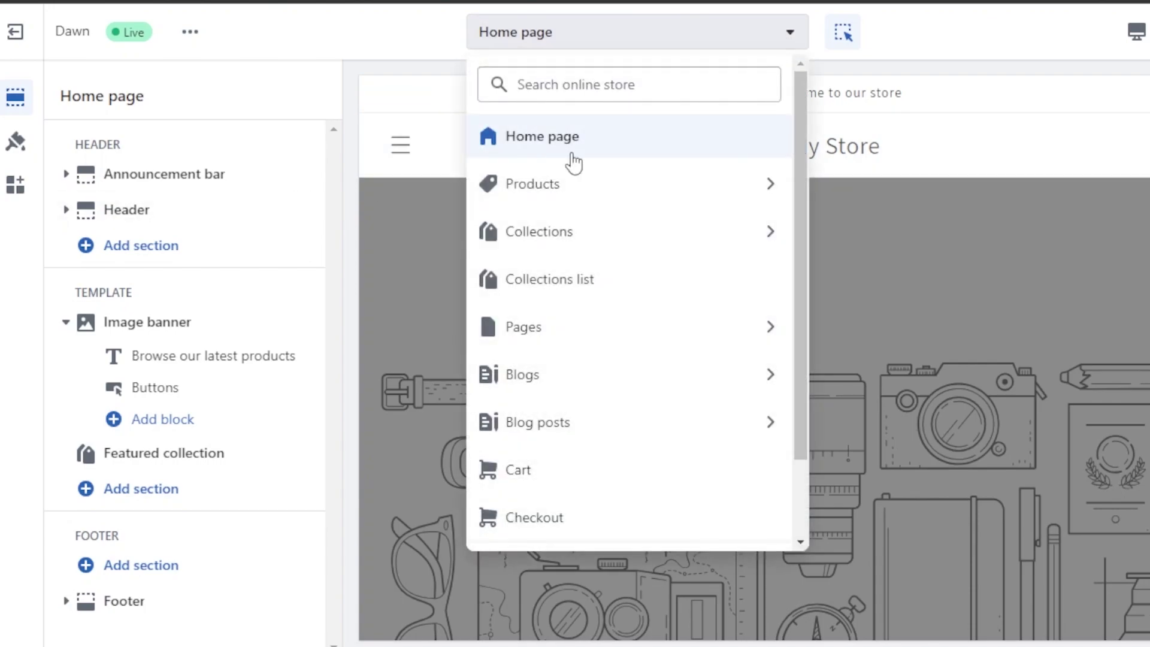
{"action": "left_click", "coordinate": [372, 76]}
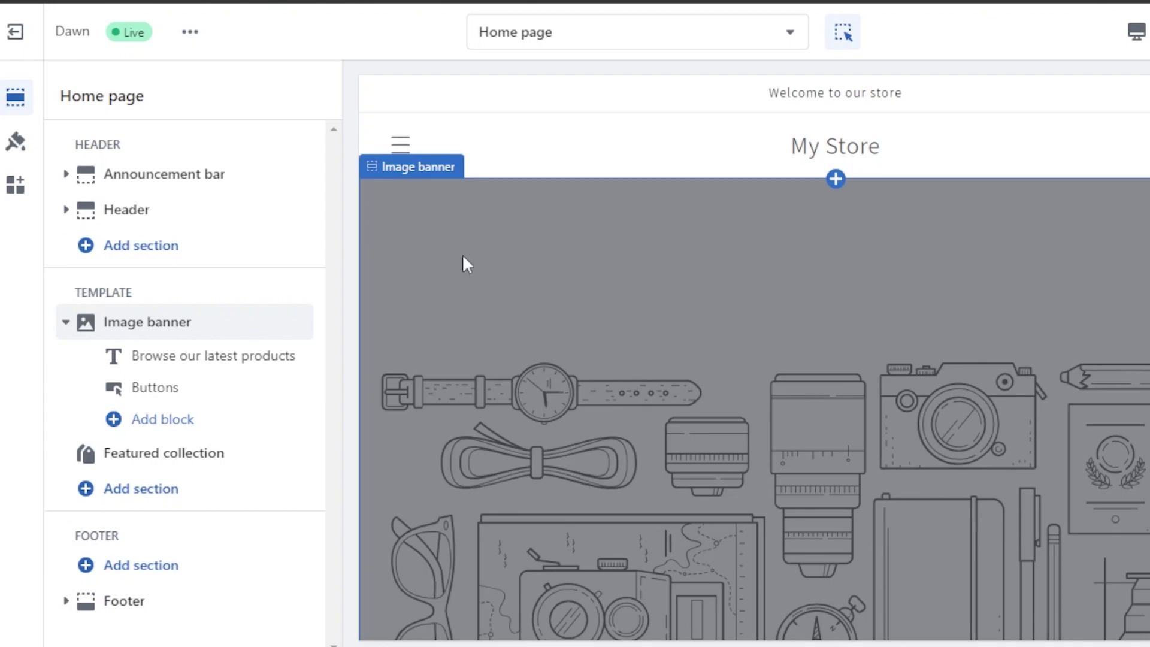
Set the image banner's first image to blond-woman-with-winter-pine and look over the image editor and banner settings.
{"action": "left_click", "coordinate": [584, 226]}
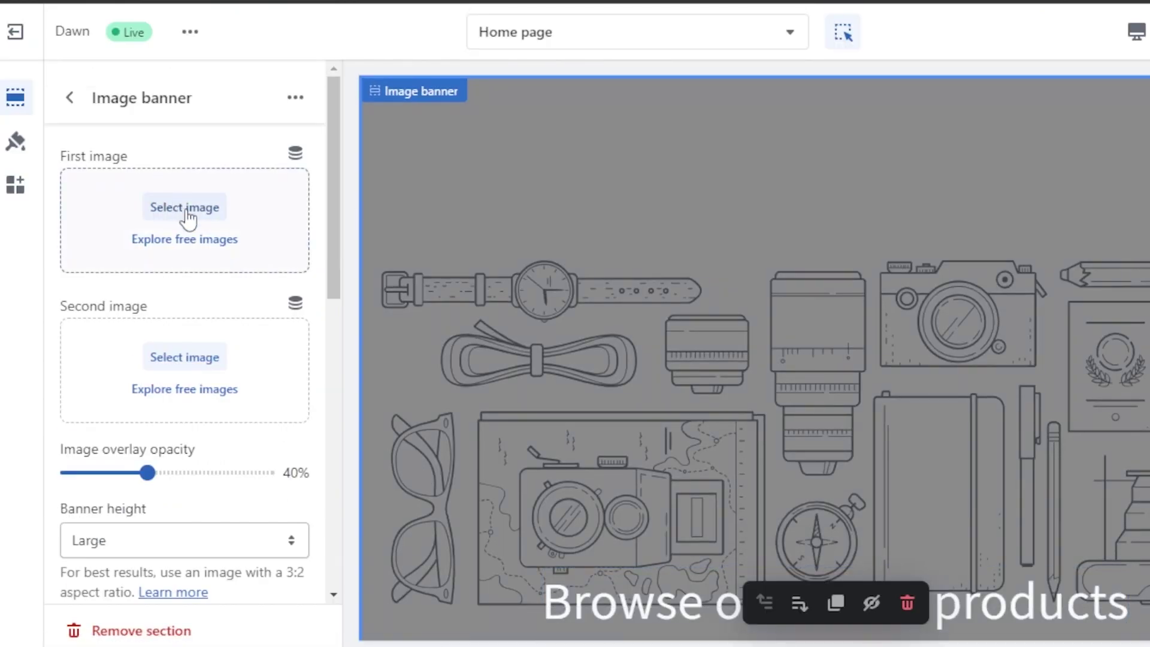
{"action": "left_click", "coordinate": [184, 208]}
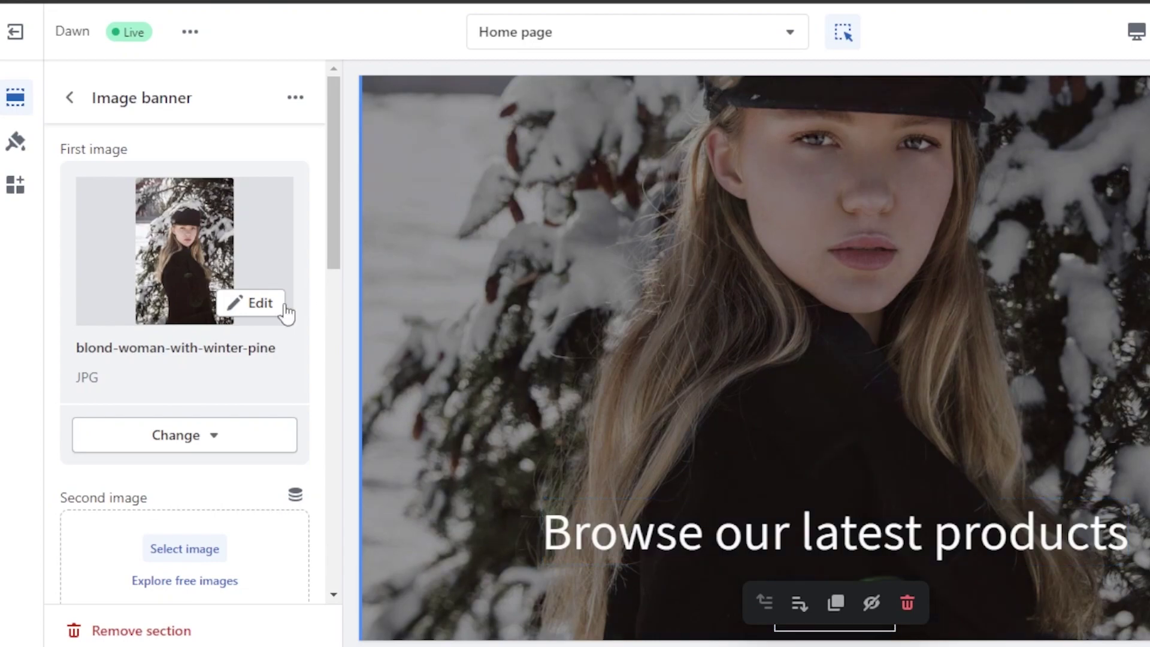
{"action": "left_click", "coordinate": [245, 313]}
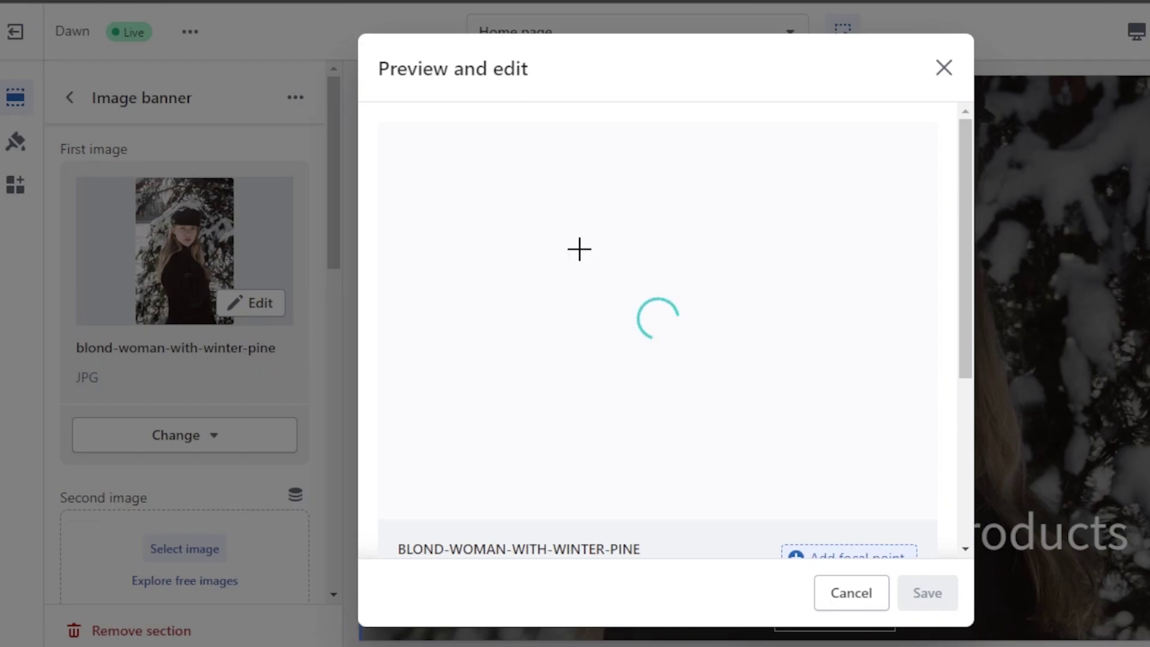
{"action": "left_click", "coordinate": [853, 603]}
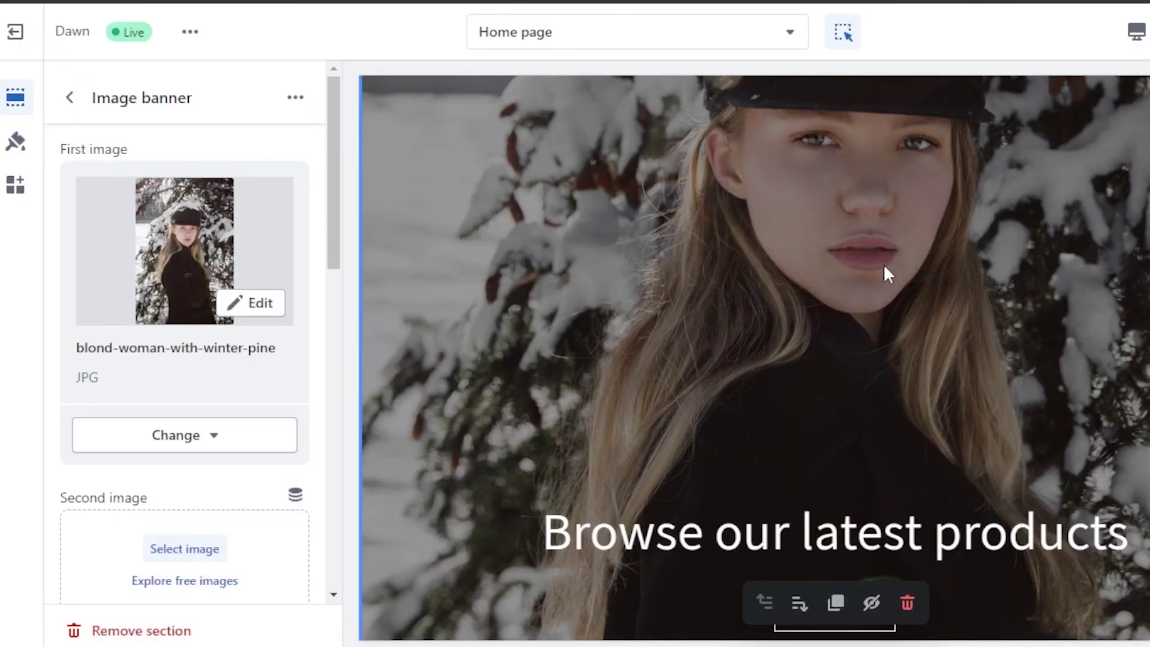
{"action": "scroll", "coordinate": [601, 413], "scroll_direction": "down", "scroll_amount": 5}
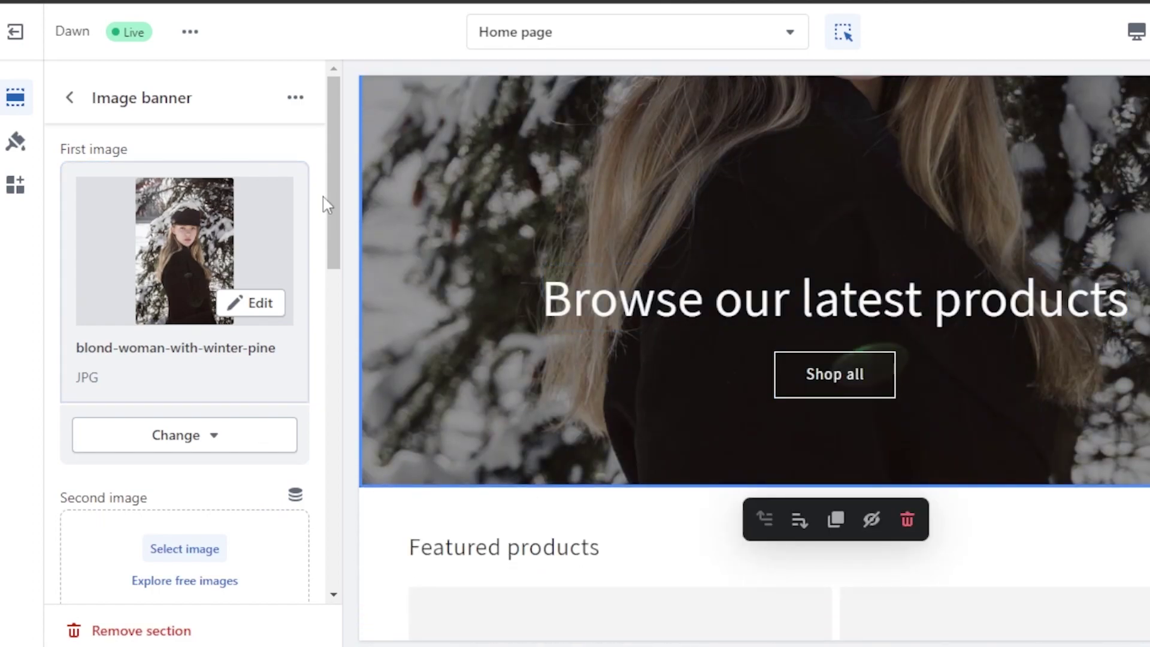
{"action": "left_click_drag", "start_coordinate": [334, 177], "coordinate": [333, 327]}
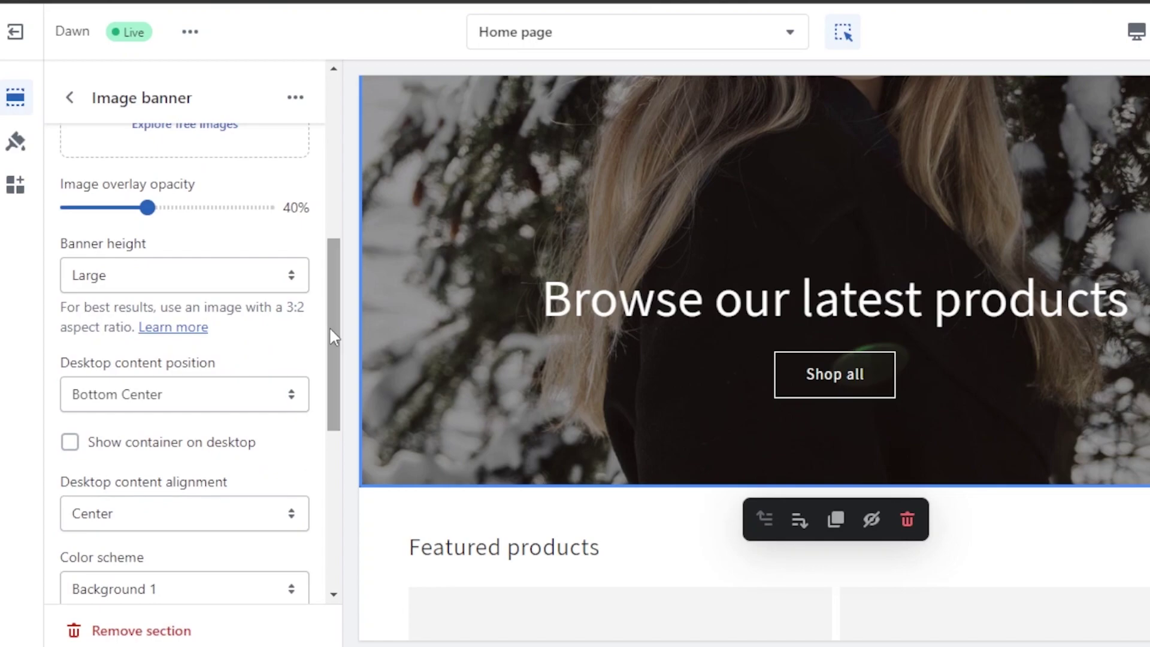
Replace the image banner's heading text with AVENA.
{"action": "left_click", "coordinate": [770, 297]}
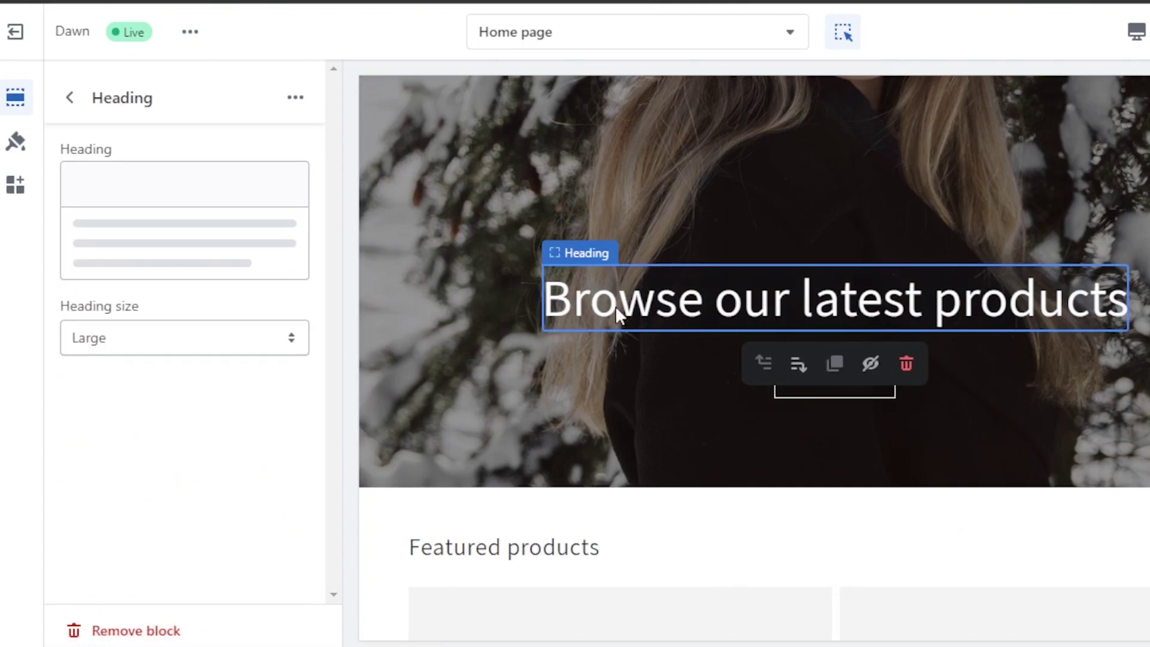
{"action": "left_click", "coordinate": [252, 226]}
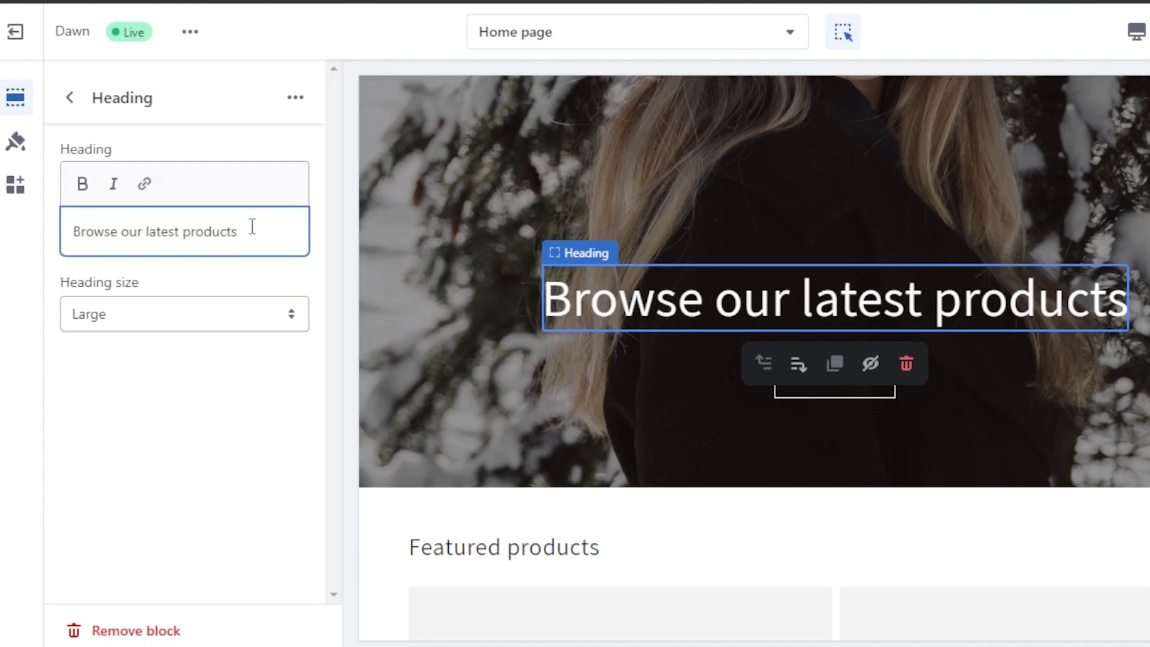
{"action": "key", "text": "BackSpace"}
{"action": "key", "text": "BackSpace"}
{"action": "key", "text": "BackSpace"}
{"action": "key", "text": "BackSpace"}
{"action": "key", "text": "BackSpace"}
{"action": "key", "text": "BackSpace"}
{"action": "key", "text": "BackSpace"}
{"action": "key", "text": "BackSpace"}
{"action": "key", "text": "BackSpace"}
{"action": "key", "text": "BackSpace"}
{"action": "key", "text": "BackSpace"}
{"action": "key", "text": "BackSpace"}
{"action": "key", "text": "BackSpace"}
{"action": "key", "text": "BackSpace"}
{"action": "key", "text": "BackSpace"}
{"action": "key", "text": "BackSpace"}
{"action": "key", "text": "BackSpace"}
{"action": "key", "text": "BackSpace"}
{"action": "key", "text": "BackSpace"}
{"action": "key", "text": "BackSpace"}
{"action": "key", "text": "BackSpace"}
{"action": "key", "text": "BackSpace"}
{"action": "key", "text": "BackSpace"}
{"action": "key", "text": "BackSpace"}
{"action": "key", "text": "BackSpace"}
{"action": "key", "text": "BackSpace"}
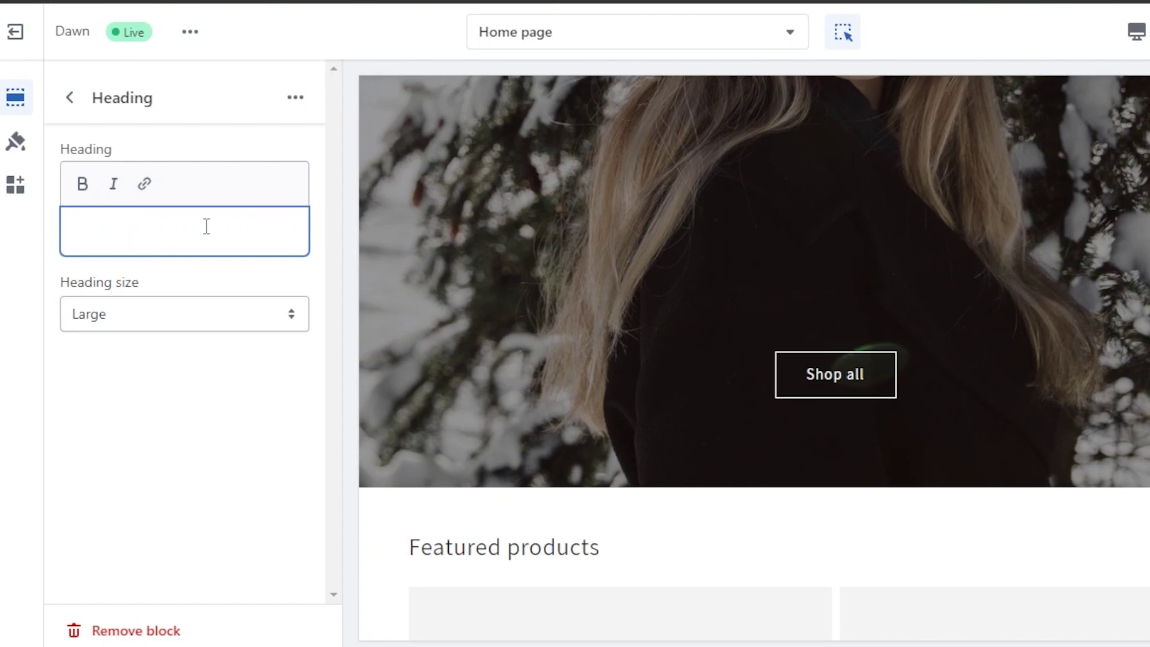
{"action": "type", "text": "AVENA"}
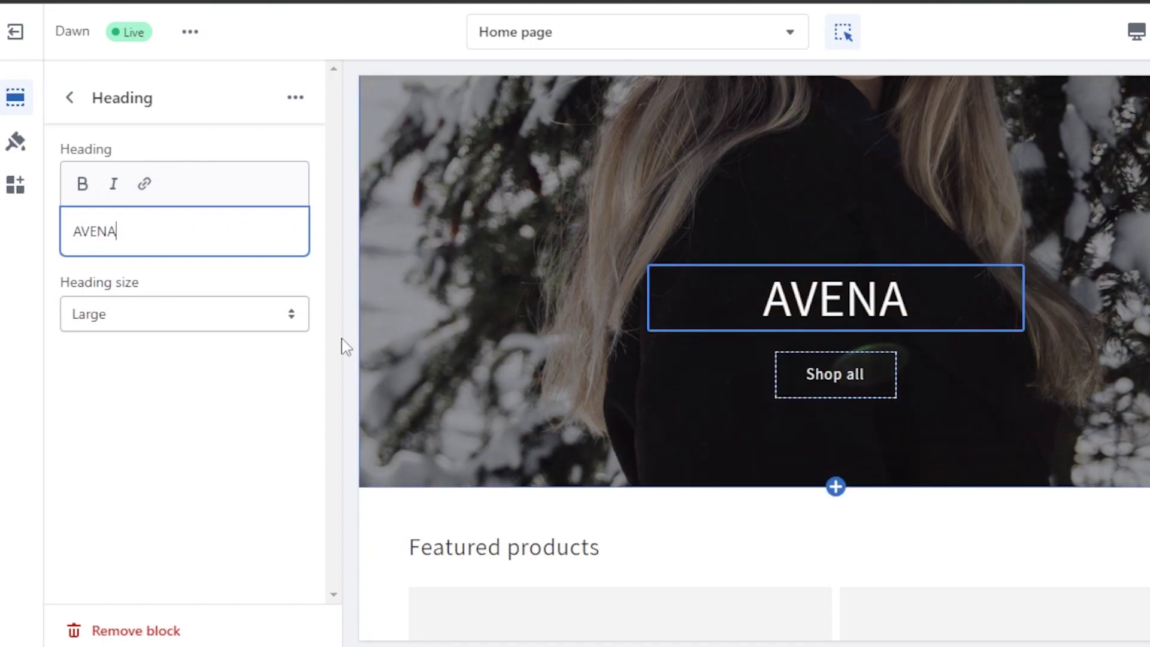
Keep the AVENA heading's size at Large and return to the Home page section list.
{"action": "left_click", "coordinate": [219, 314]}
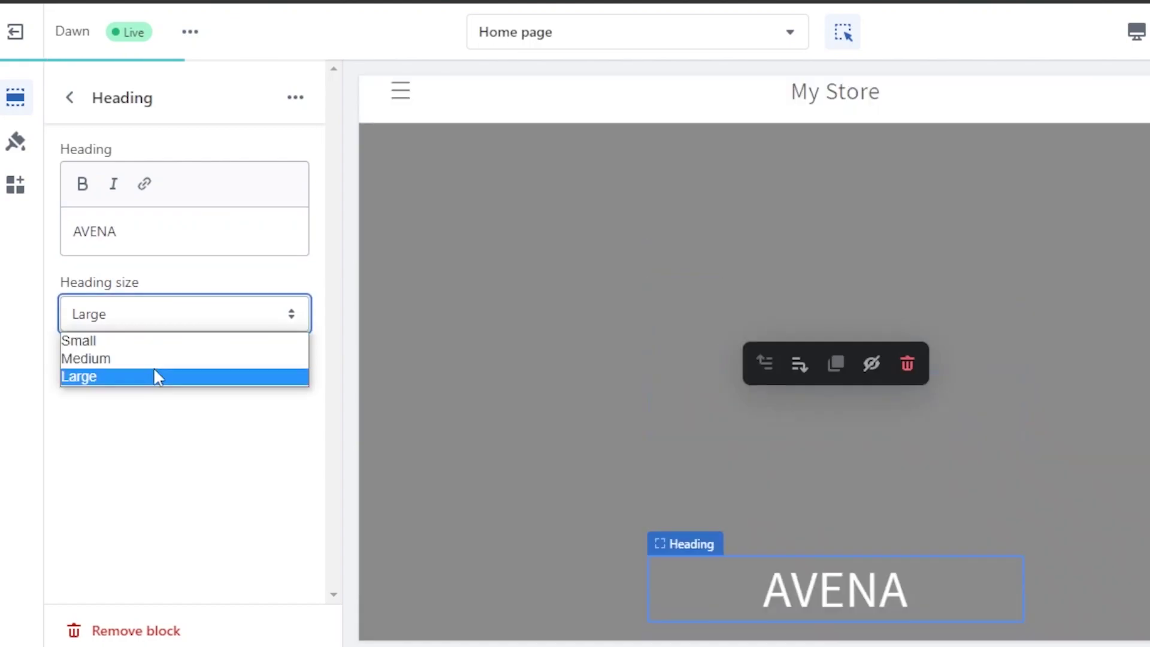
{"action": "left_click", "coordinate": [154, 378]}
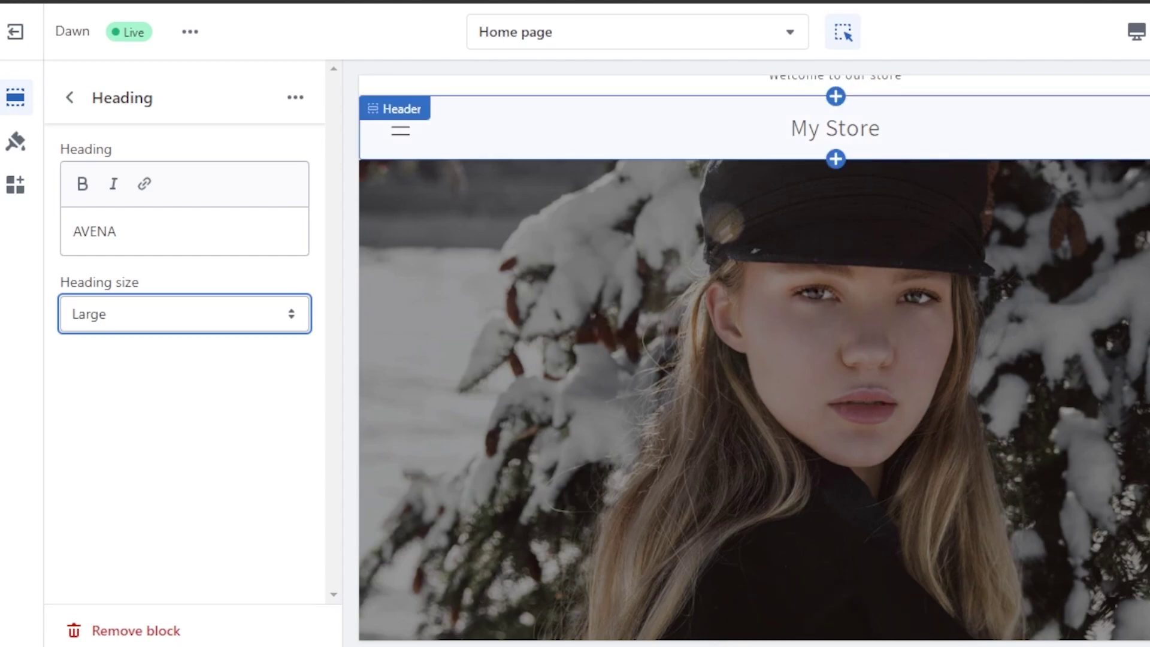
{"action": "scroll", "coordinate": [968, 318], "scroll_direction": "down", "scroll_amount": 5}
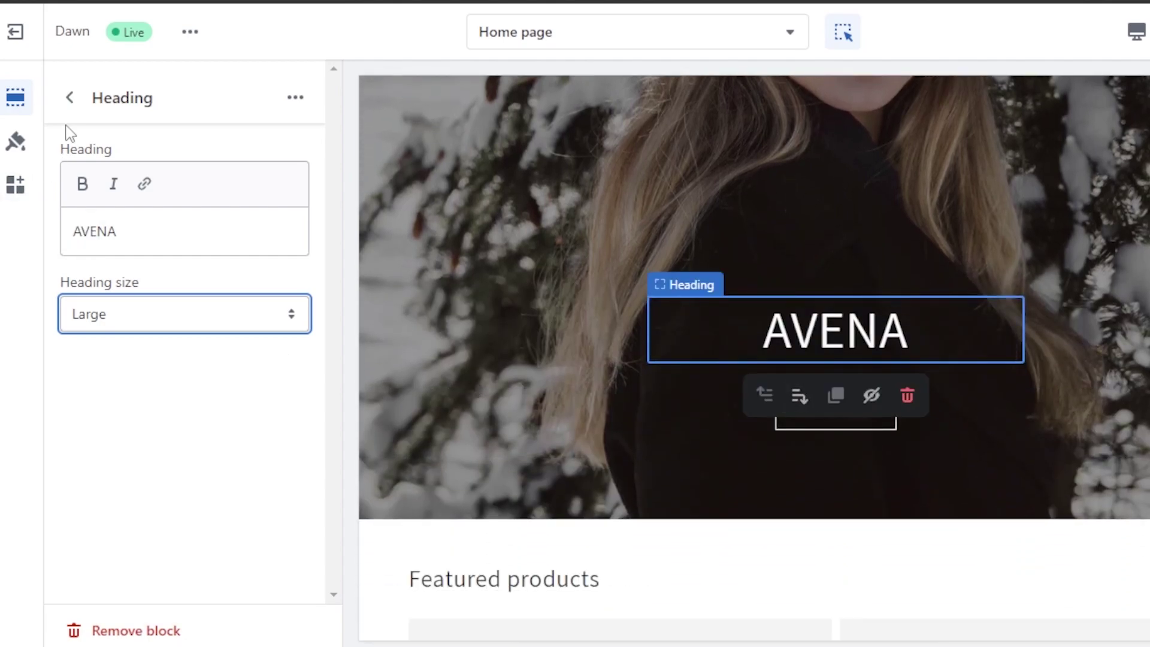
{"action": "left_click", "coordinate": [70, 101]}
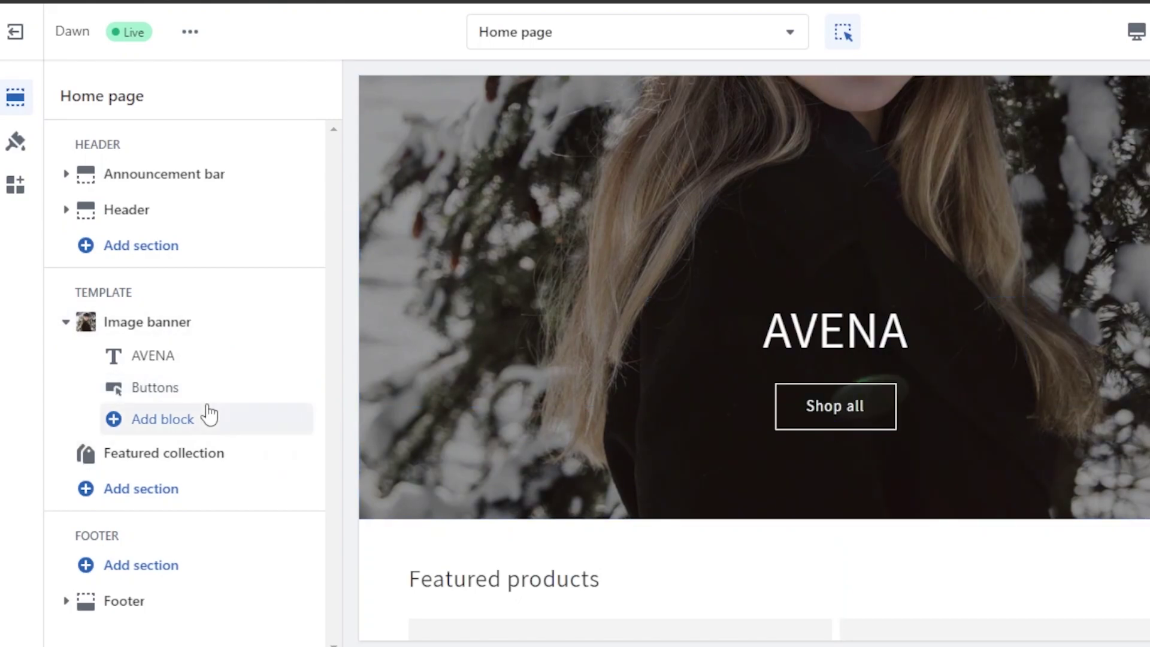
Change the banner's first button label to Shop Now and return to the Home page section list.
{"action": "scroll", "coordinate": [584, 108], "scroll_direction": "up", "scroll_amount": 2}
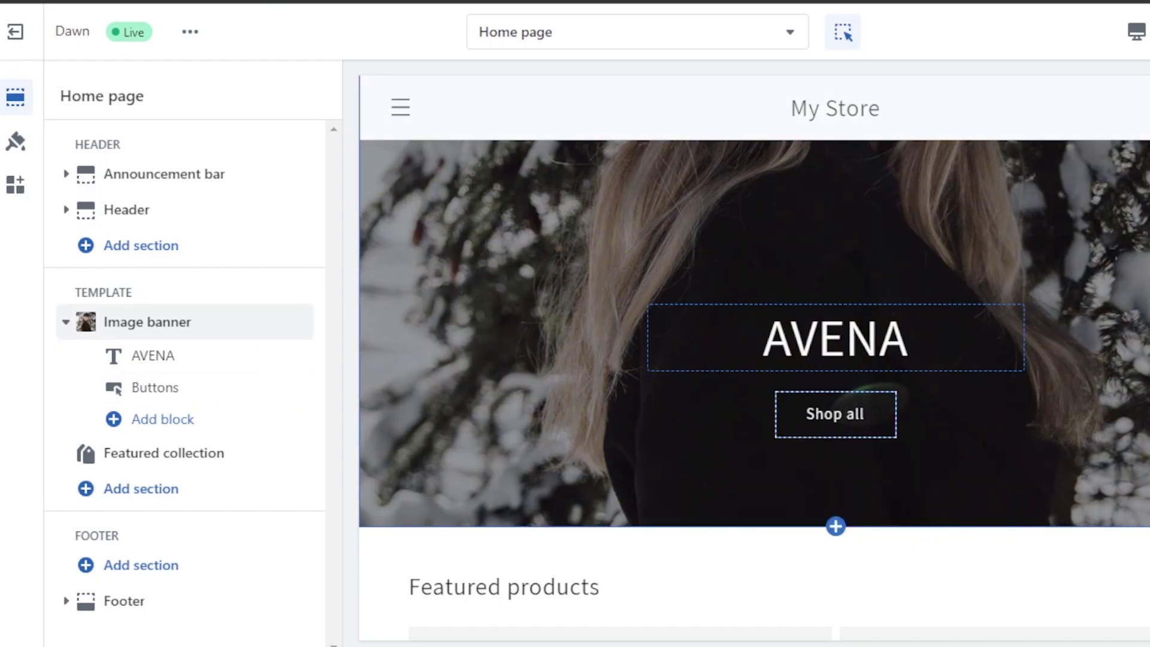
{"action": "left_click", "coordinate": [826, 412]}
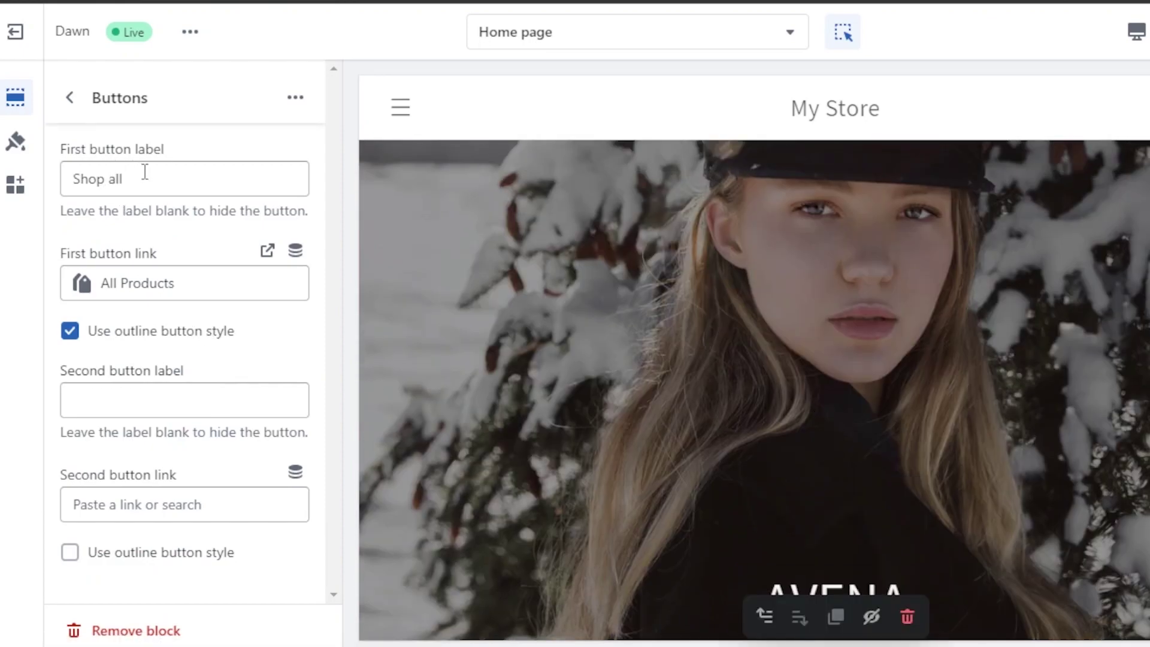
{"action": "left_click", "coordinate": [144, 172]}
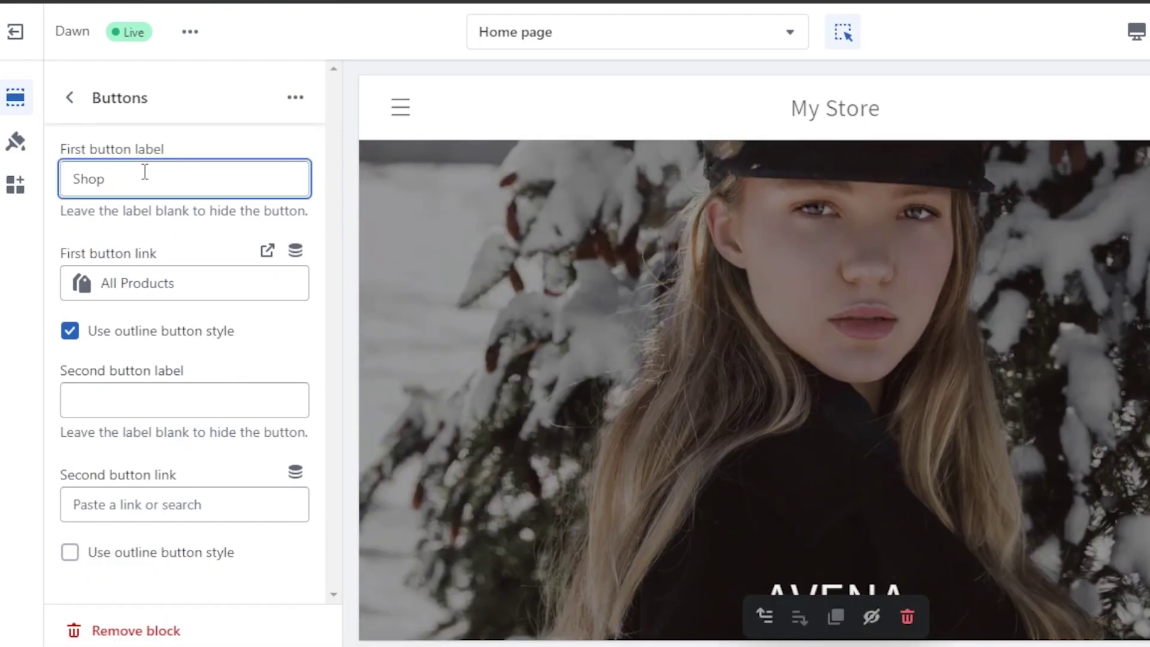
{"action": "type", "text": "Now"}
{"action": "left_click", "coordinate": [69, 97]}
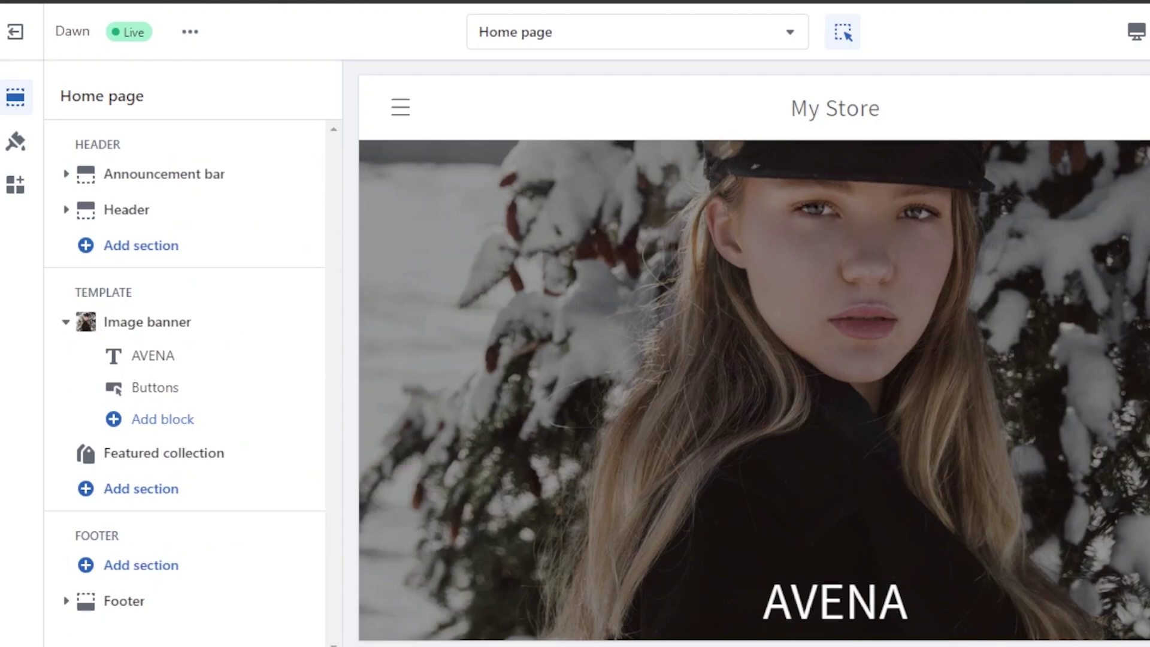
Change the Featured collection section's heading to BEST SELLERS and set its heading size to Medium.
{"action": "scroll", "coordinate": [754, 389], "scroll_direction": "down", "scroll_amount": 10}
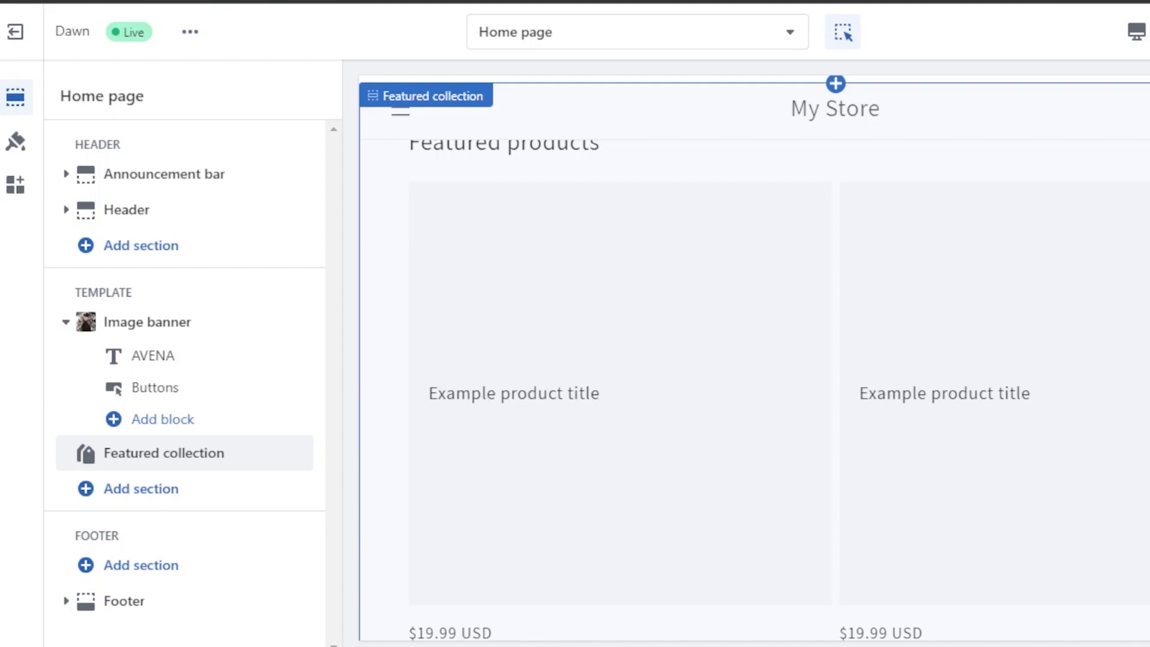
{"action": "scroll", "coordinate": [754, 359], "scroll_direction": "down", "scroll_amount": 3}
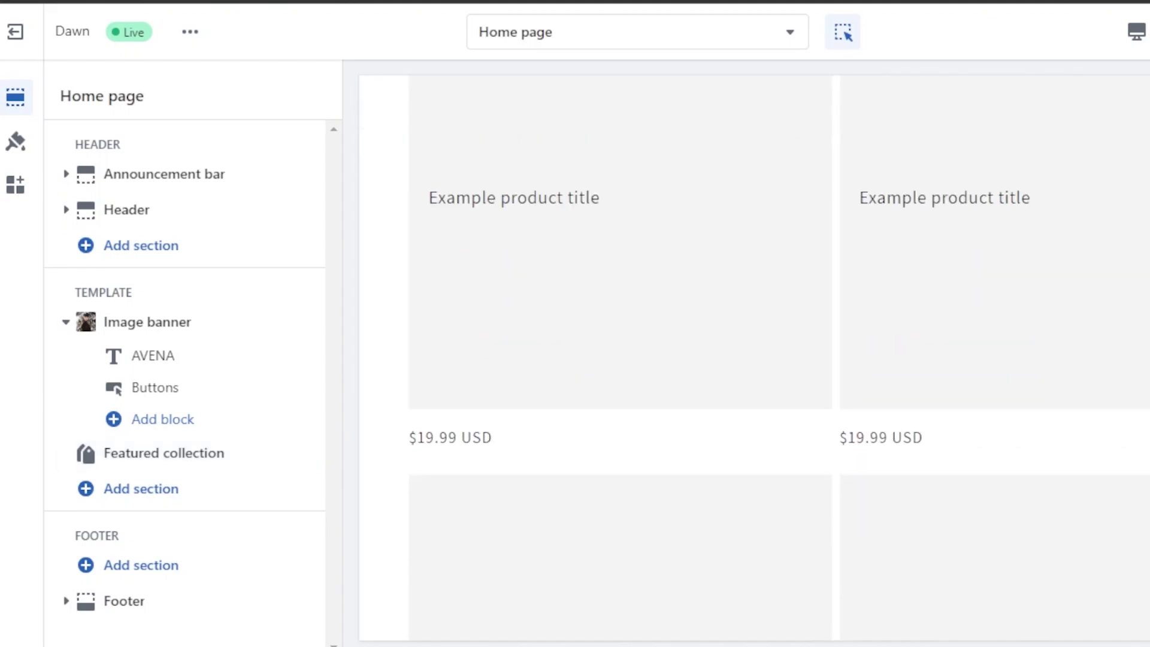
{"action": "scroll", "coordinate": [754, 359], "scroll_direction": "up", "scroll_amount": 2}
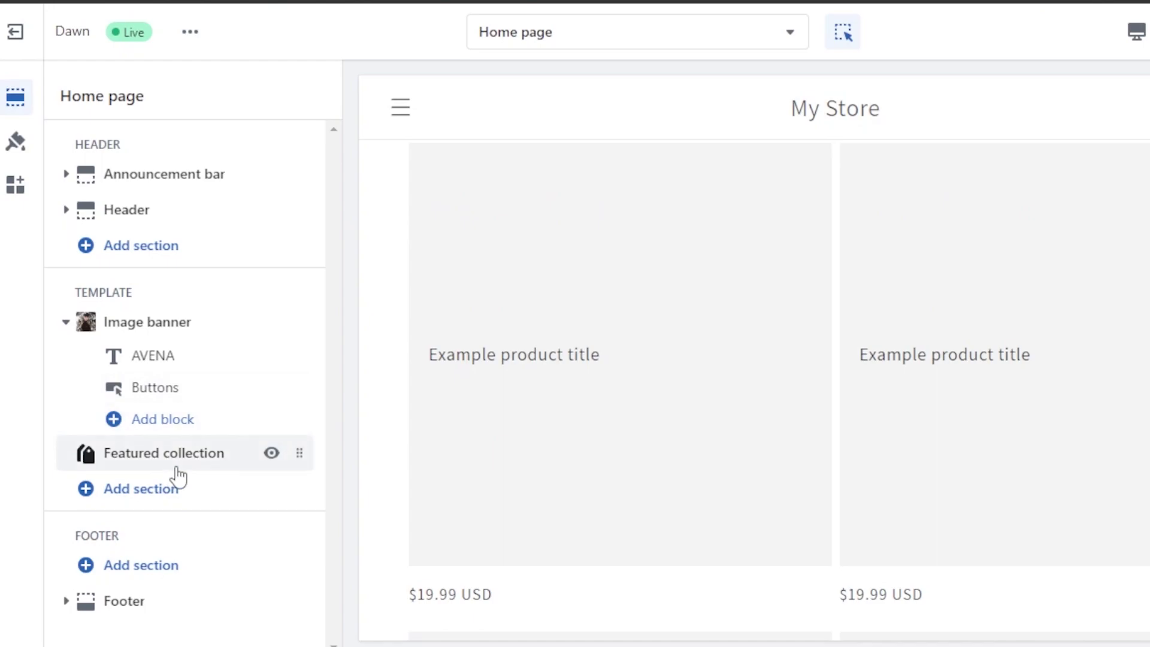
{"action": "left_click", "coordinate": [238, 472]}
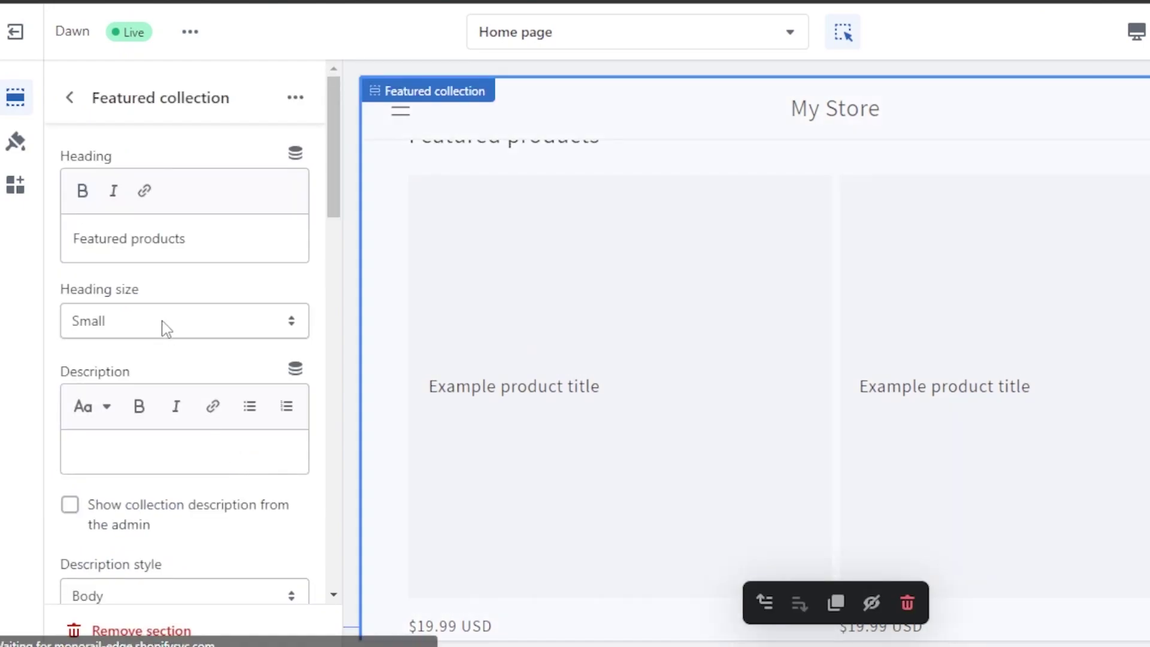
{"action": "scroll", "coordinate": [327, 175], "scroll_direction": "down", "scroll_amount": 2}
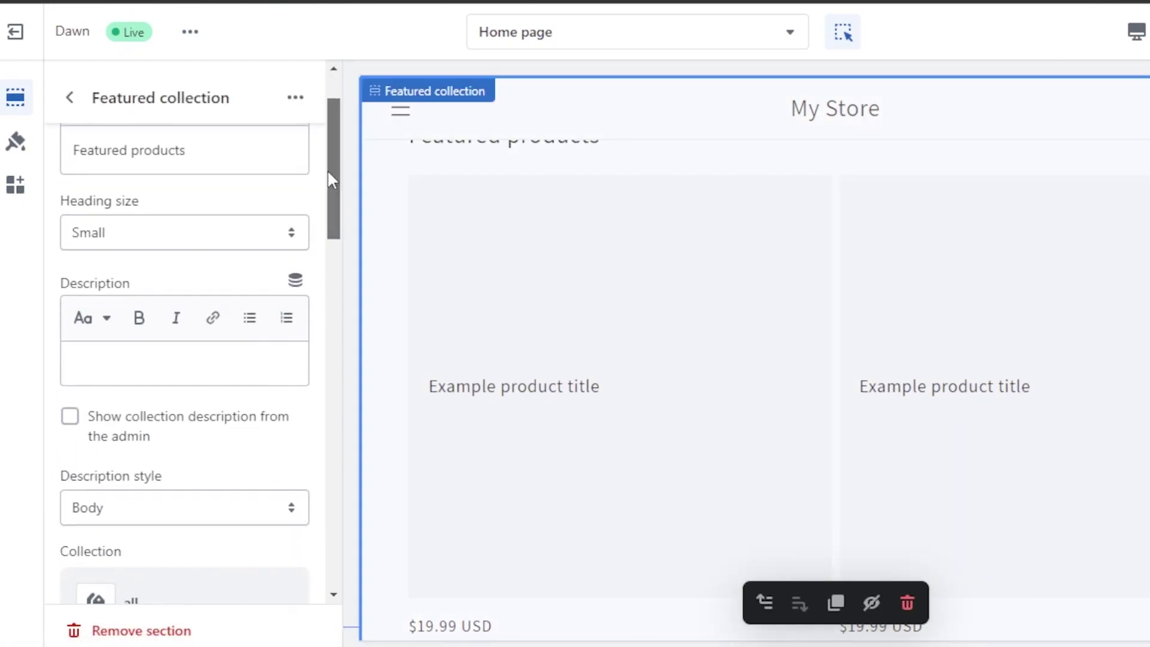
{"action": "scroll", "coordinate": [327, 173], "scroll_direction": "up", "scroll_amount": 2}
{"action": "left_click", "coordinate": [205, 241]}
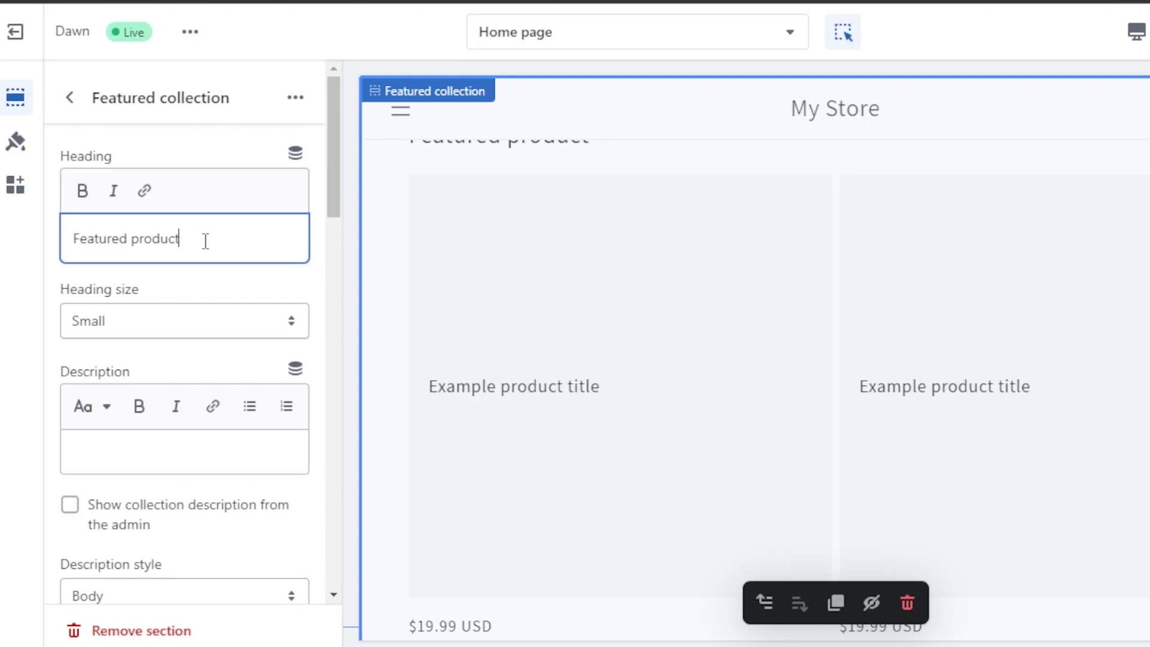
{"action": "key", "text": "BackSpace"}
{"action": "key", "text": "BackSpace"}
{"action": "key", "text": "BackSpace"}
{"action": "key", "text": "ctrl+a"}
{"action": "key", "text": "BackSpace"}
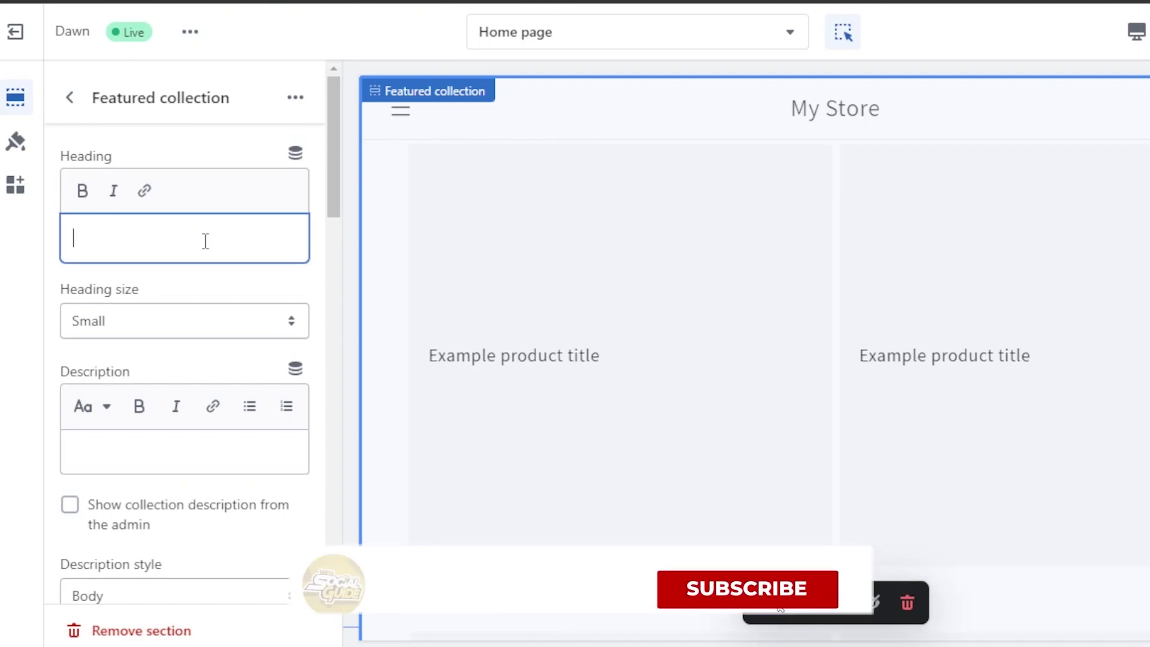
{"action": "type", "text": "BEST SELLERS"}
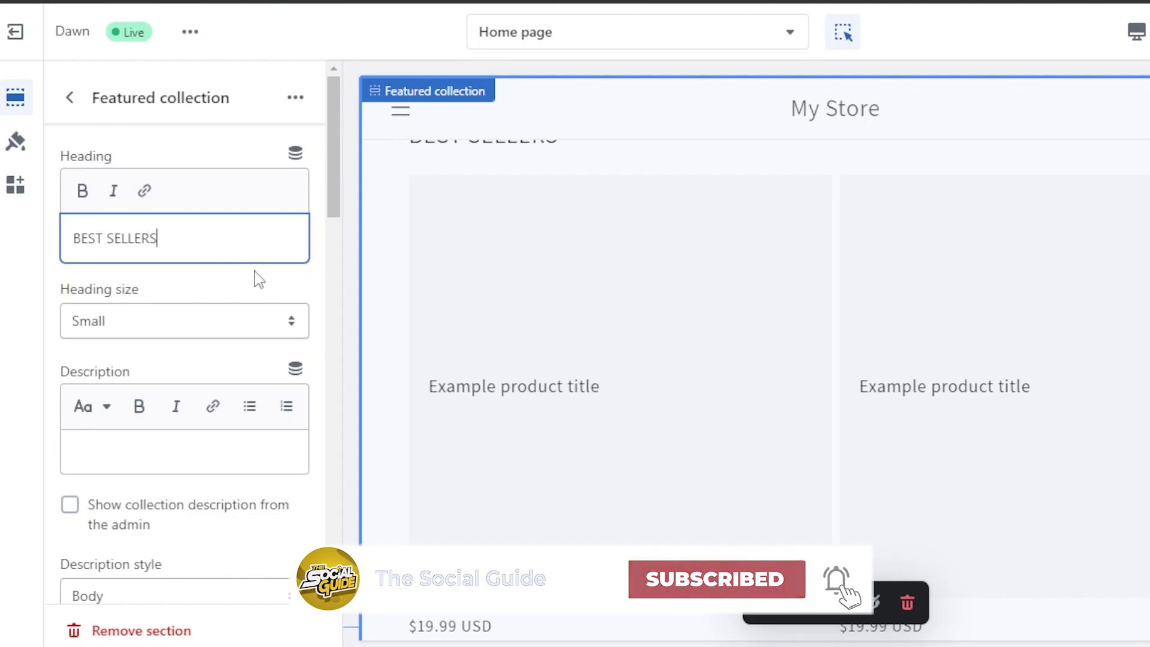
{"action": "left_click", "coordinate": [223, 323]}
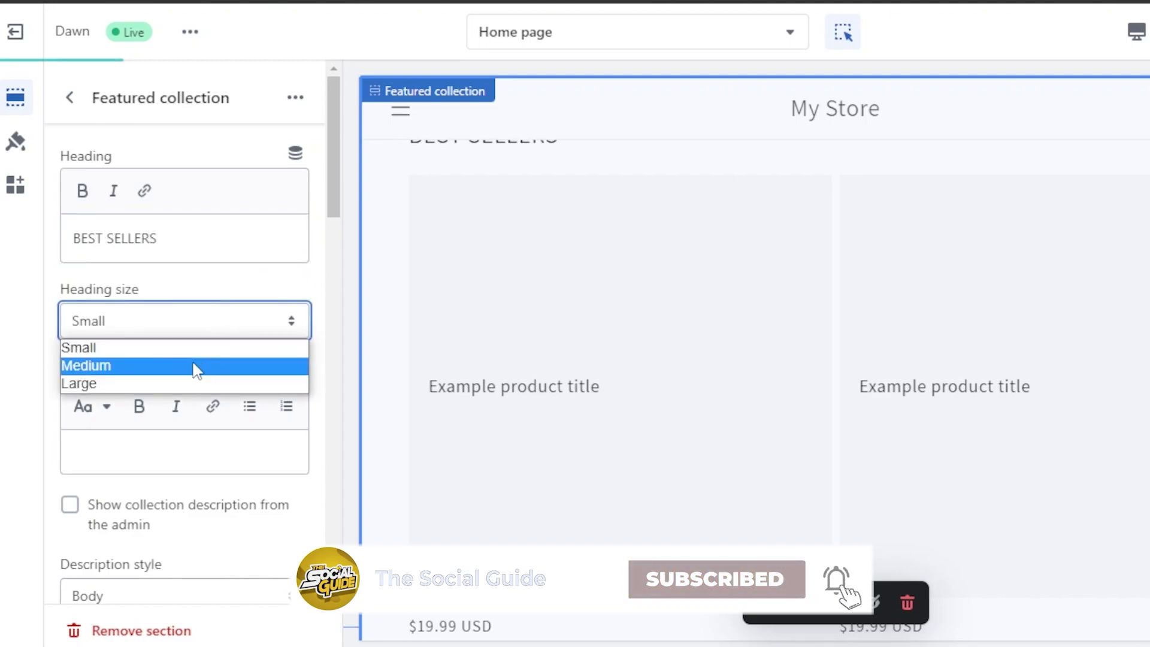
{"action": "left_click", "coordinate": [98, 366]}
Review the Featured collection's remaining settings and its collection change options, and check the product grid from the Home page section list.
{"action": "scroll", "coordinate": [329, 190], "scroll_direction": "down", "scroll_amount": 5}
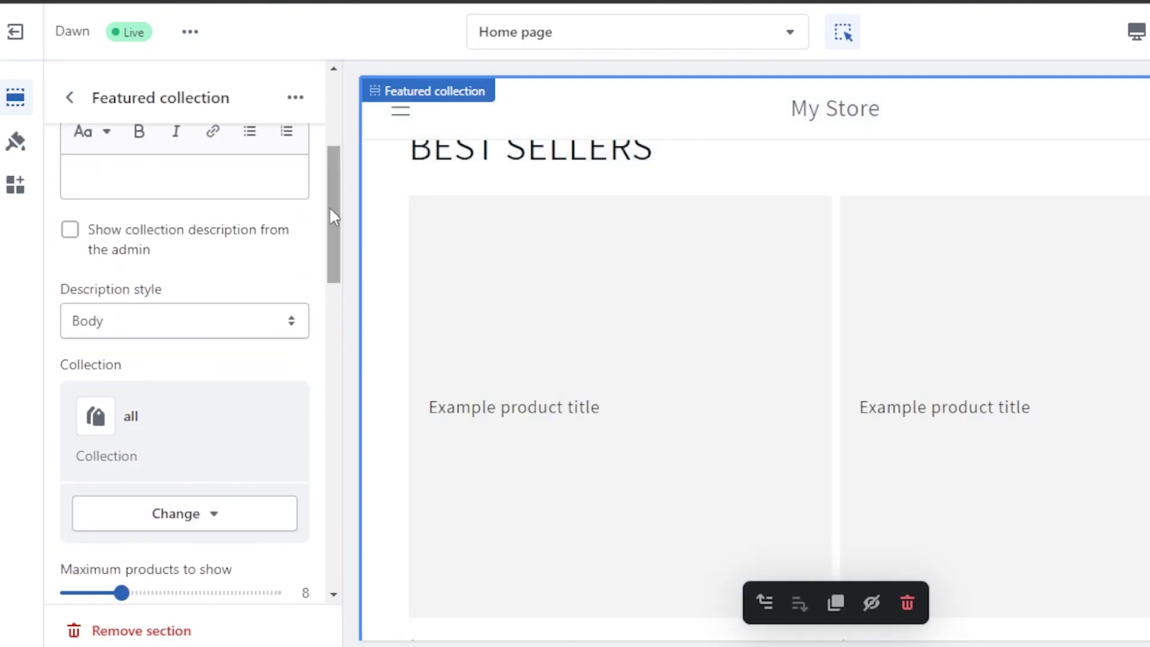
{"action": "left_click_drag", "start_coordinate": [333, 217], "coordinate": [332, 267]}
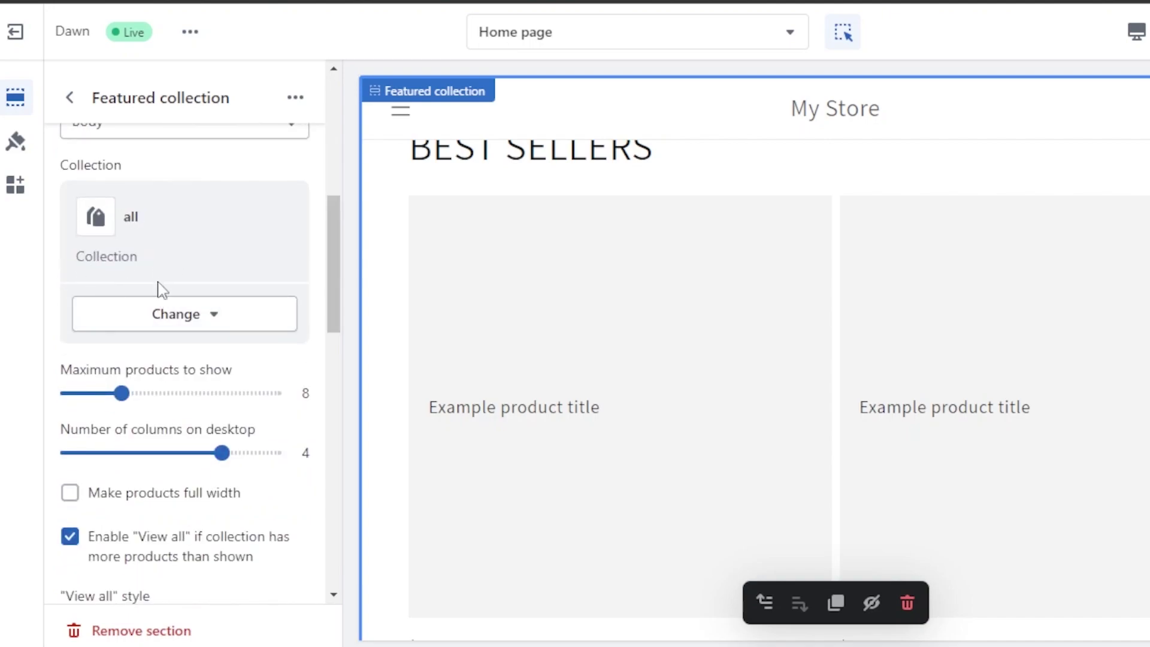
{"action": "left_click", "coordinate": [187, 321]}
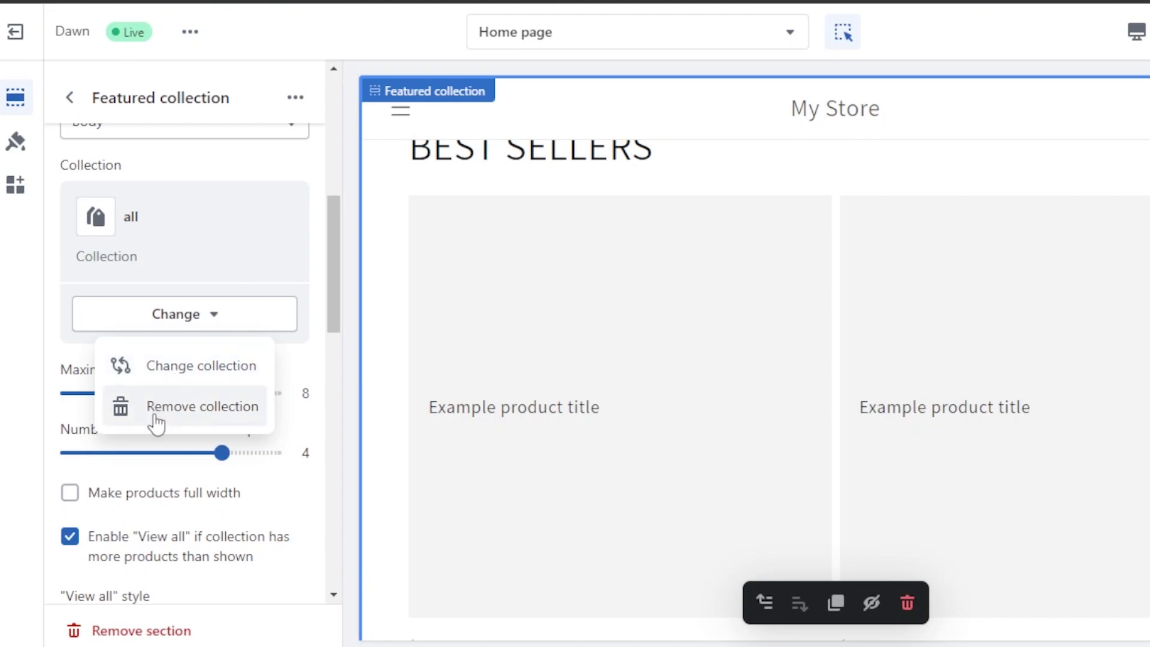
{"action": "left_click_drag", "start_coordinate": [336, 256], "coordinate": [334, 191]}
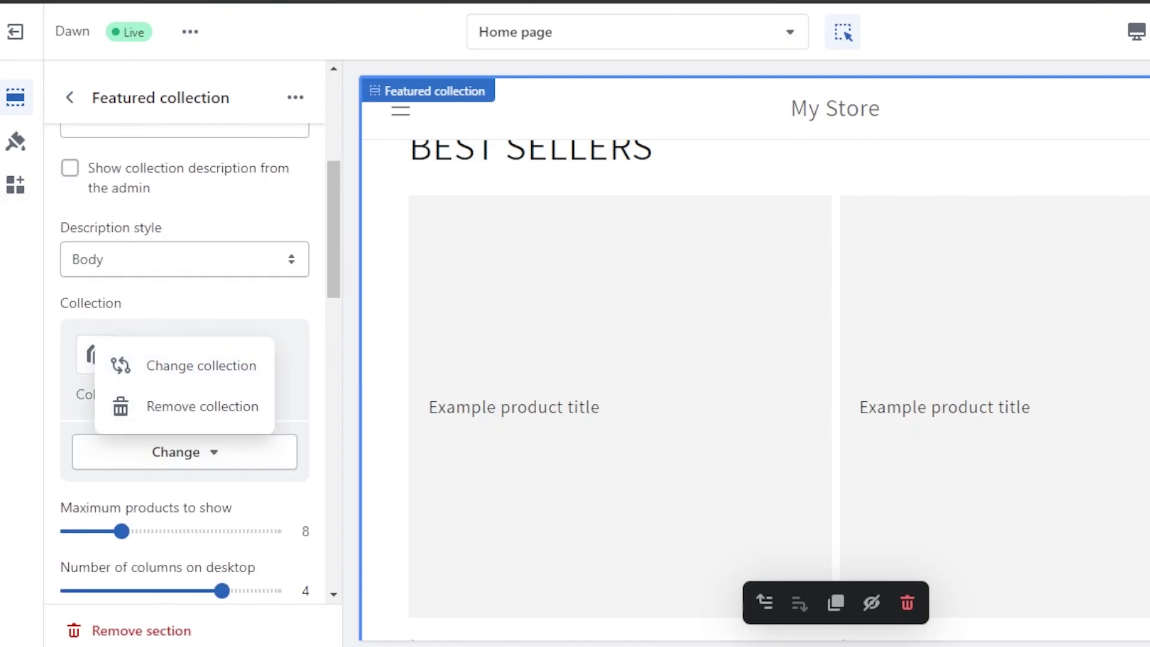
{"action": "left_click_drag", "start_coordinate": [333, 188], "coordinate": [338, 53]}
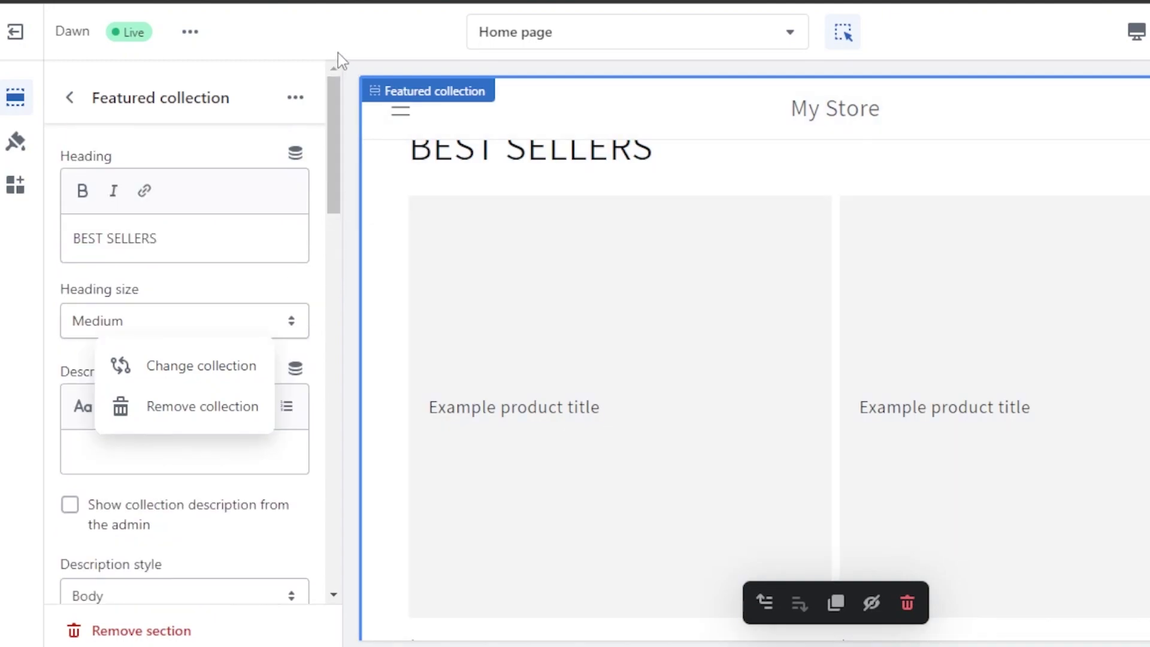
{"action": "left_click", "coordinate": [346, 275]}
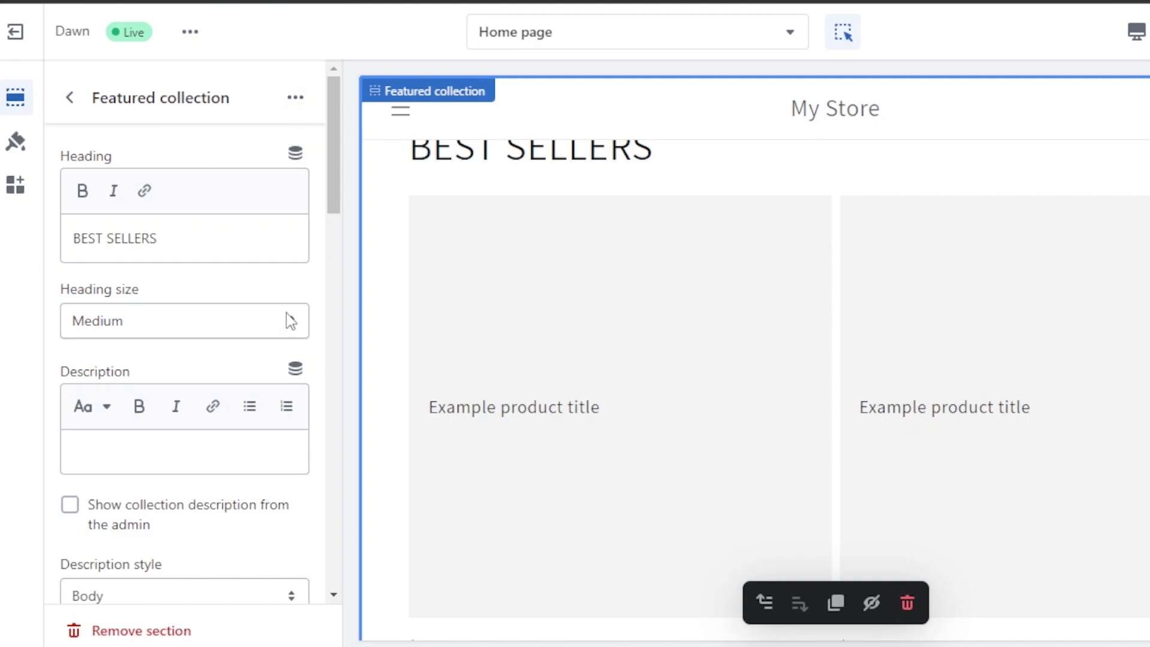
{"action": "left_click", "coordinate": [71, 99]}
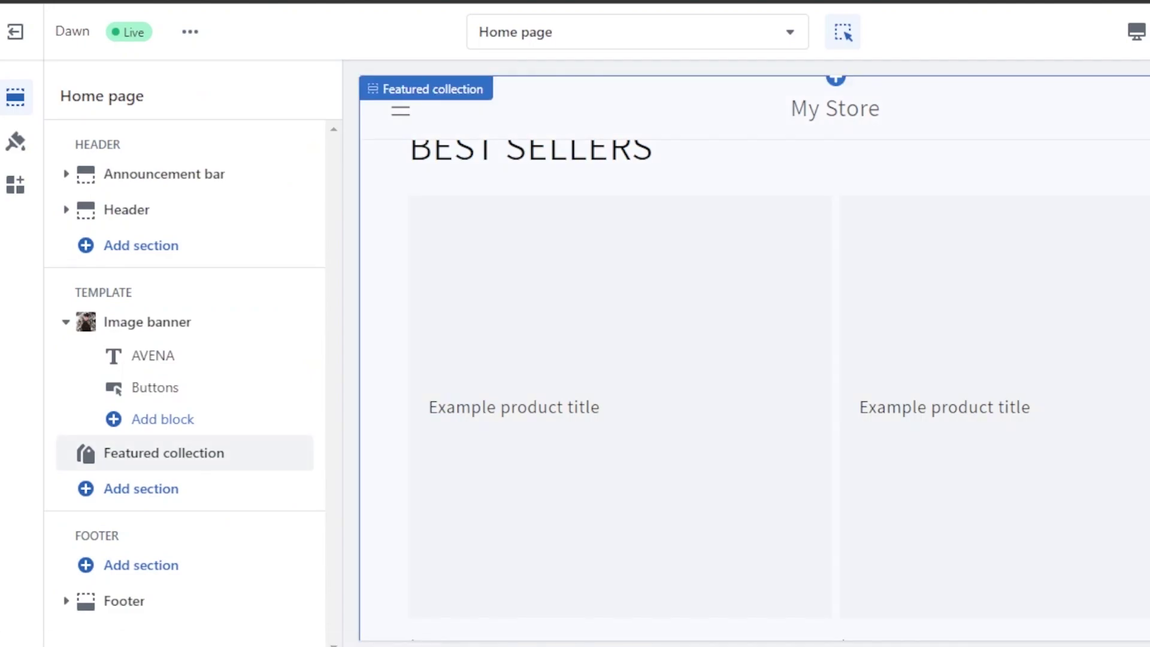
{"action": "scroll", "coordinate": [755, 359], "scroll_direction": "down", "scroll_amount": 10}
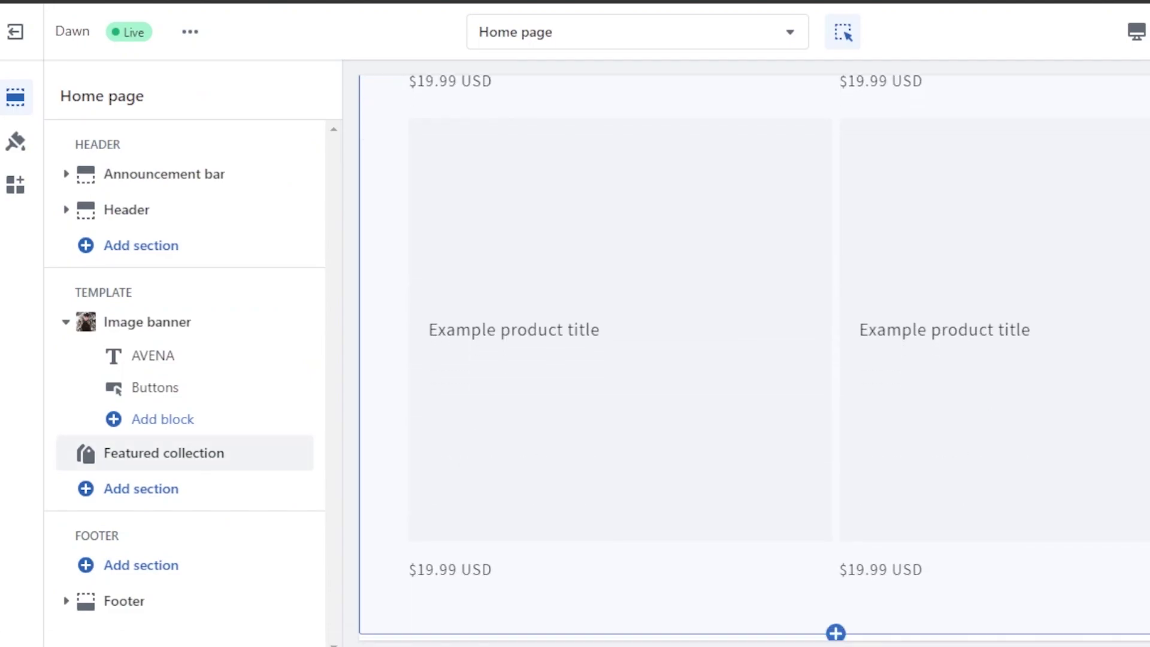
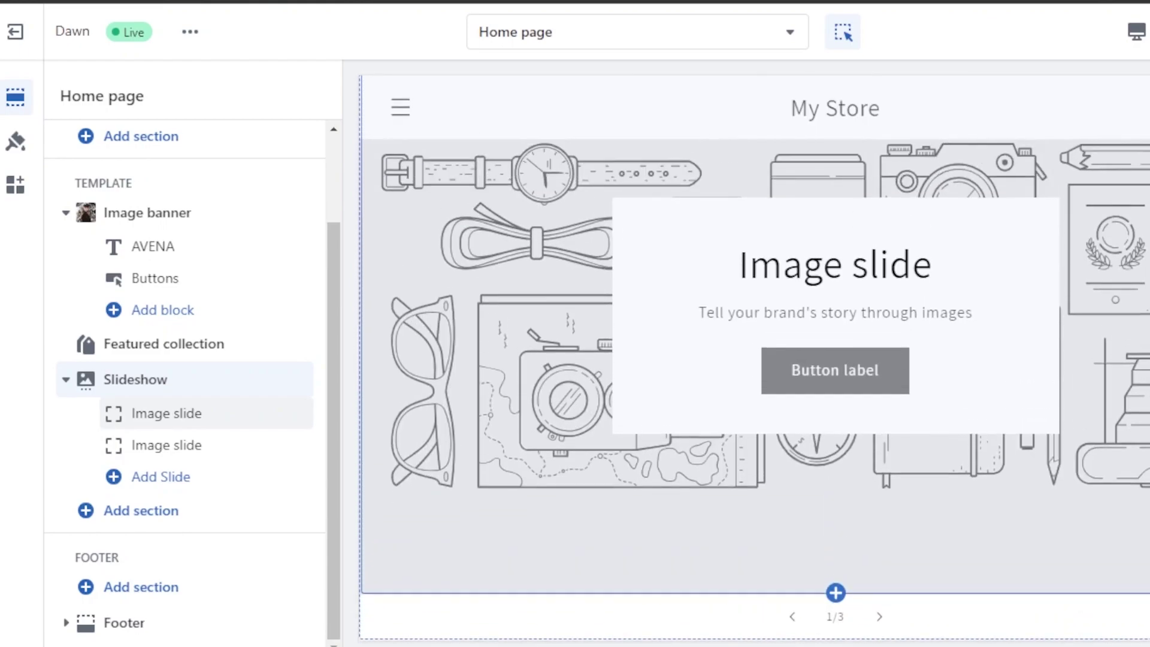
Give the first slide the woman-portrait-on-pink-brick image, AVENA, BUILT FOR POWERFUL WOMEN and Explore Products, and the second slide the model-with-leather-jacket-over-shoulders image.
{"action": "left_click", "coordinate": [181, 419]}
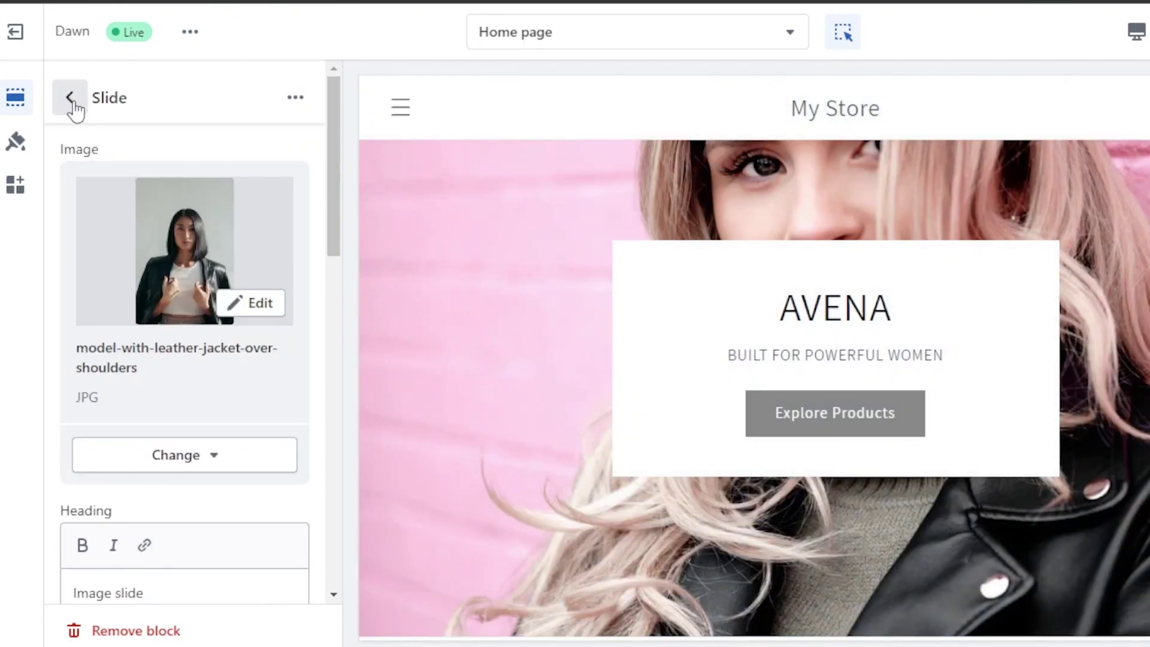
{"action": "left_click", "coordinate": [71, 99]}
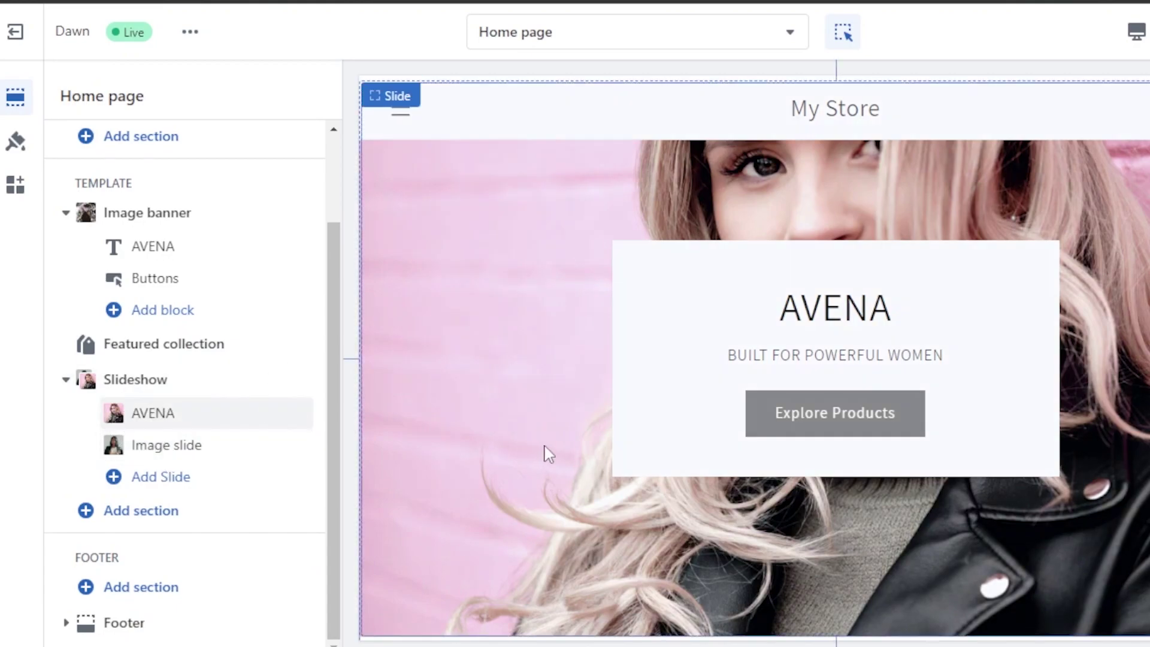
Review the Slideshow section's settings and the AVENA slide's subheading, button and content position options, and return to the Home page section list.
{"action": "left_click", "coordinate": [153, 412]}
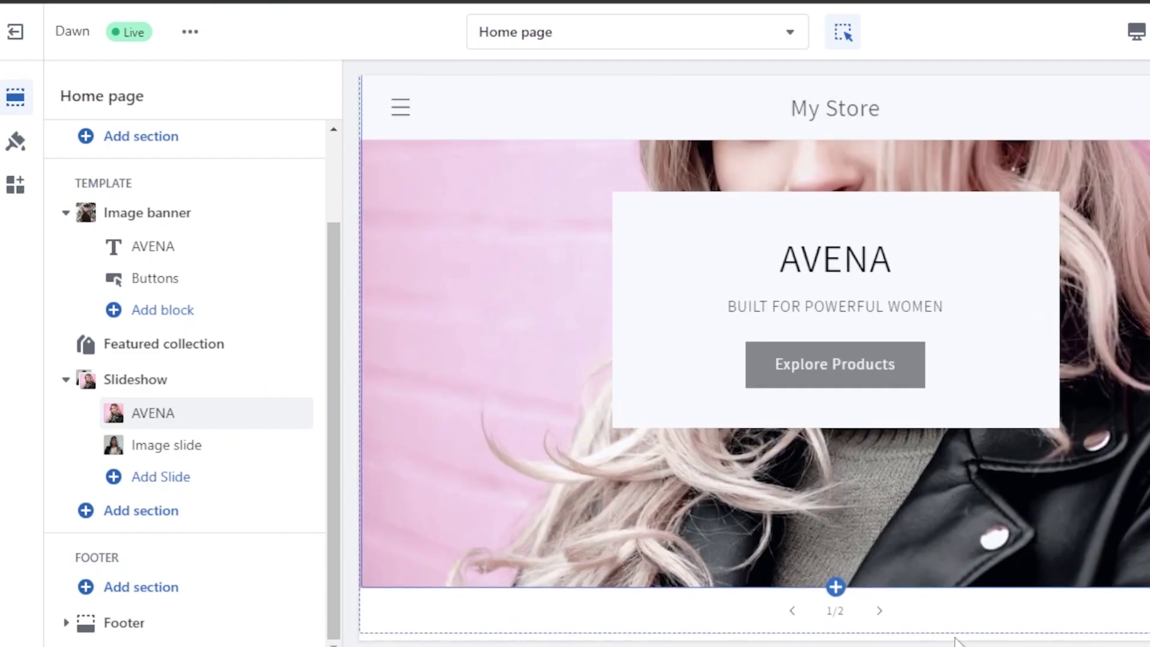
{"action": "left_click", "coordinate": [879, 617]}
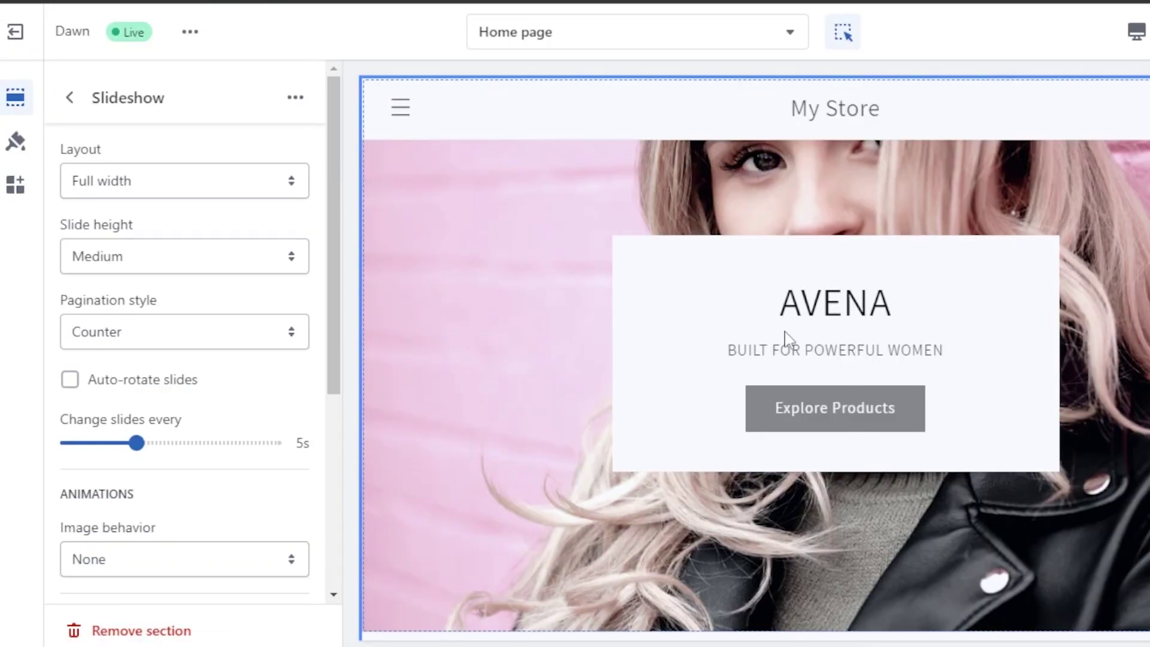
{"action": "left_click", "coordinate": [69, 97]}
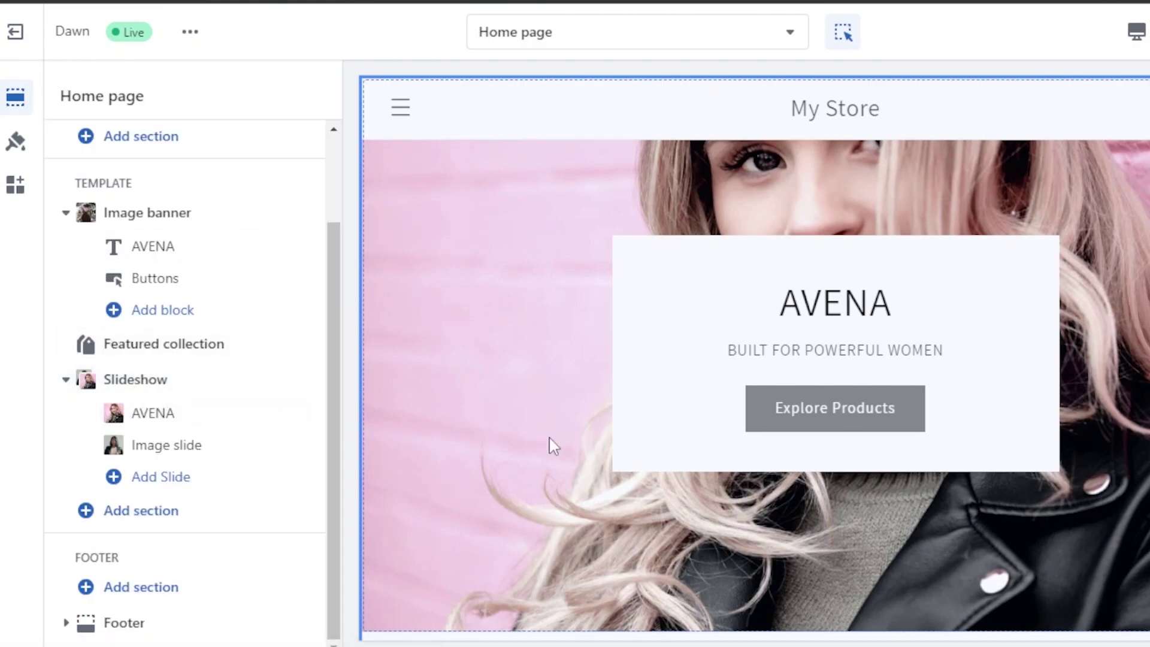
{"action": "left_click", "coordinate": [780, 267]}
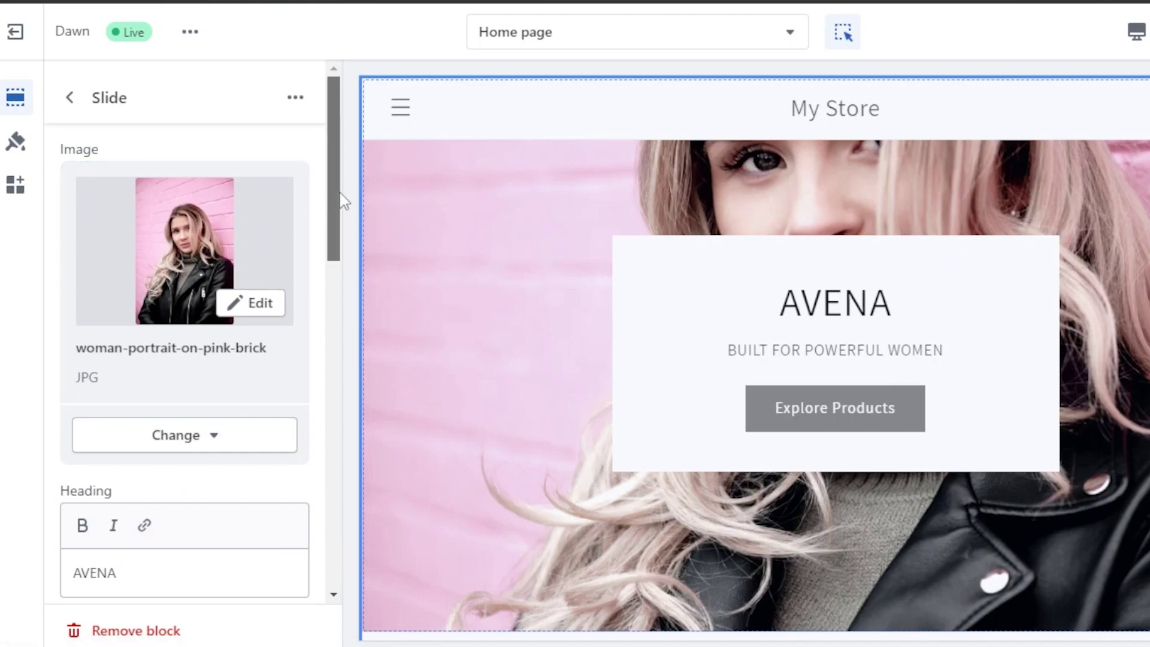
{"action": "left_click_drag", "start_coordinate": [340, 200], "coordinate": [334, 364]}
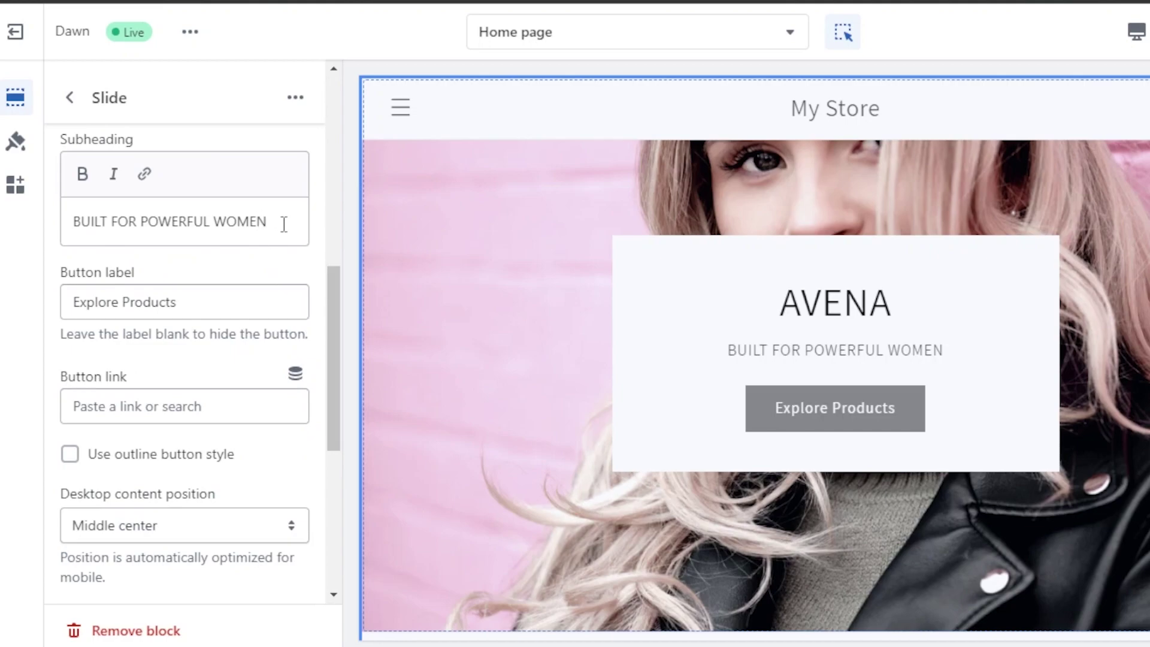
{"action": "left_click", "coordinate": [284, 225]}
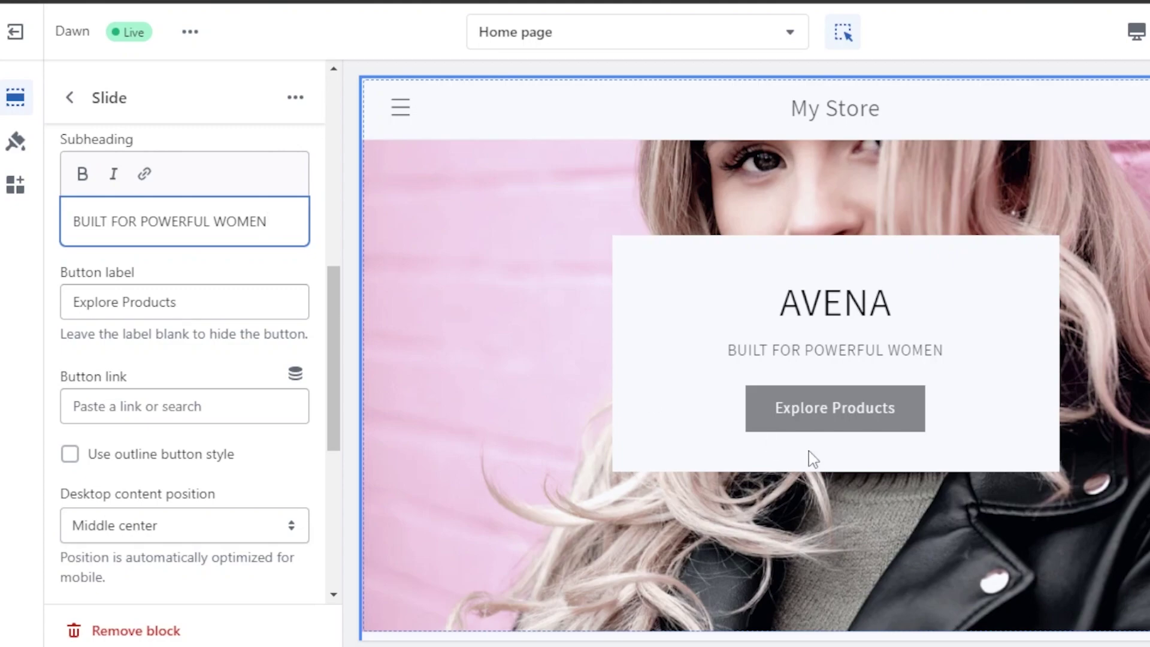
{"action": "left_click", "coordinate": [761, 42]}
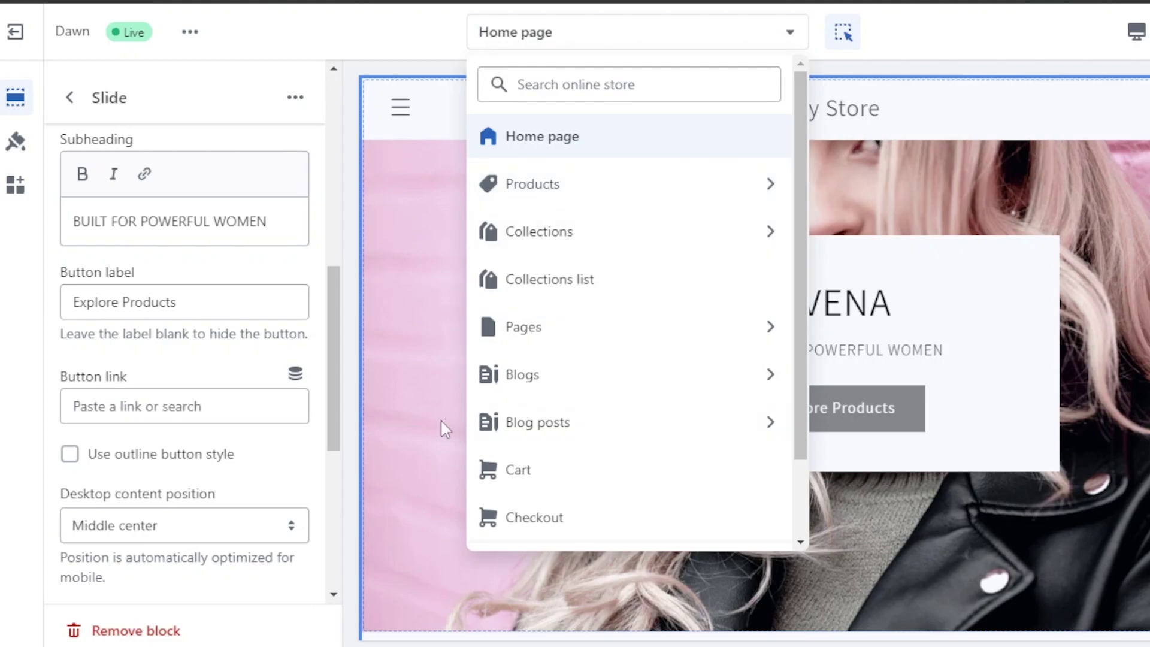
{"action": "left_click_drag", "start_coordinate": [335, 278], "coordinate": [337, 346]}
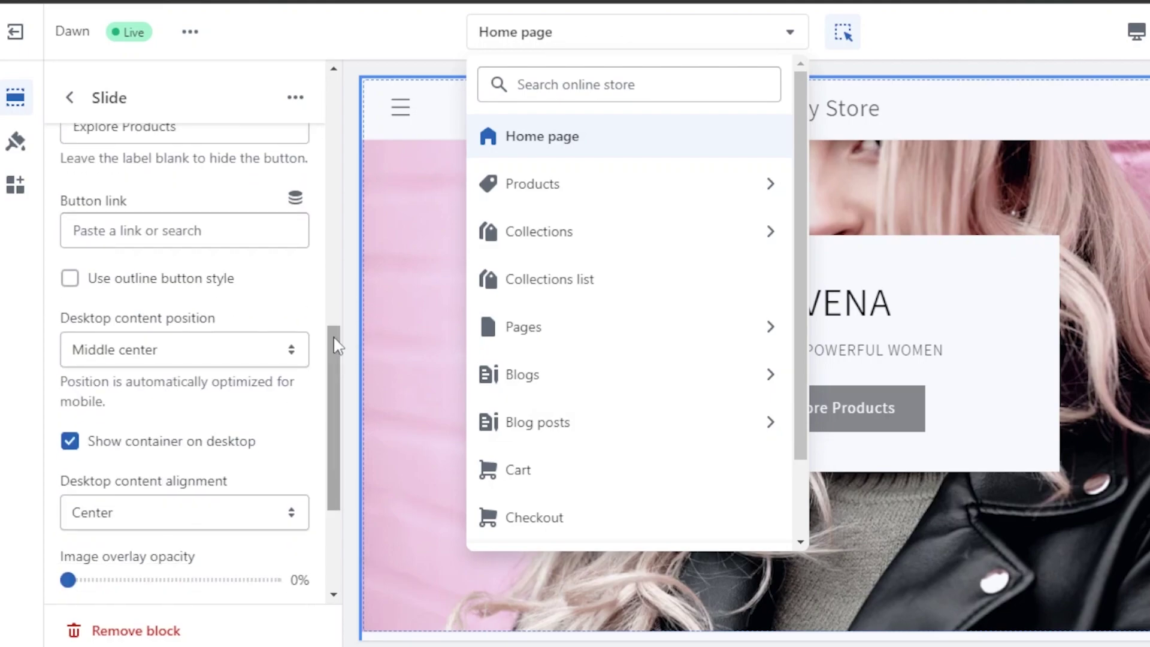
{"action": "left_click", "coordinate": [79, 97]}
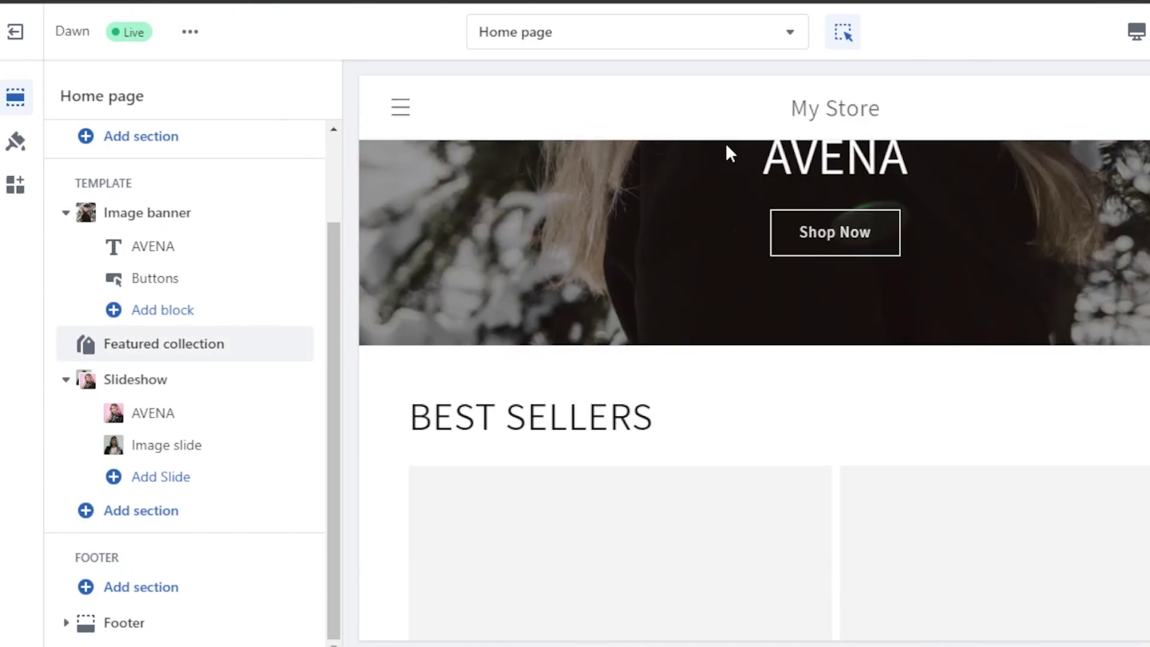
Look through the store pages available for editing, including the Products entry, and stay on the Home page.
{"action": "left_click", "coordinate": [693, 35]}
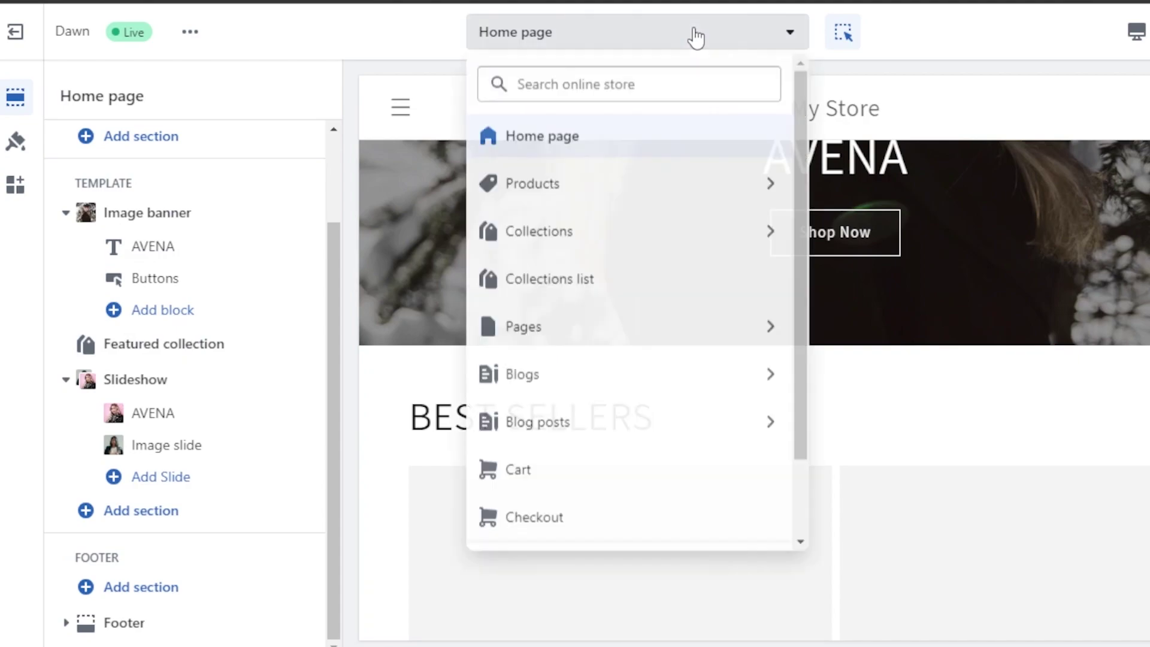
{"action": "left_click", "coordinate": [786, 181]}
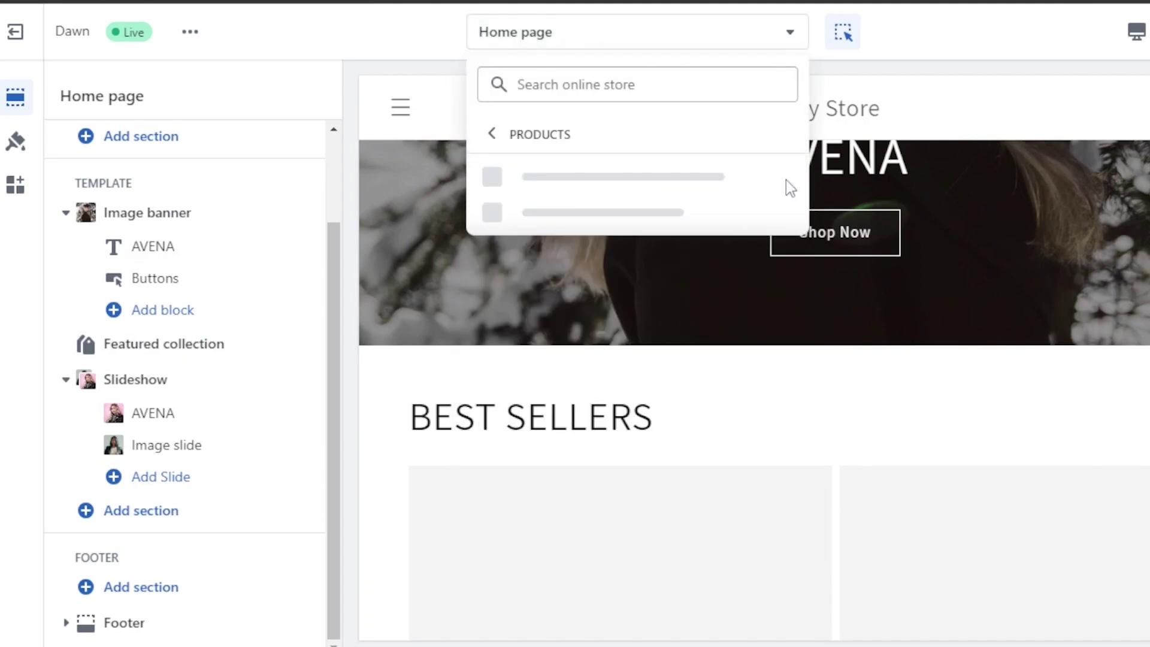
{"action": "left_click", "coordinate": [492, 137]}
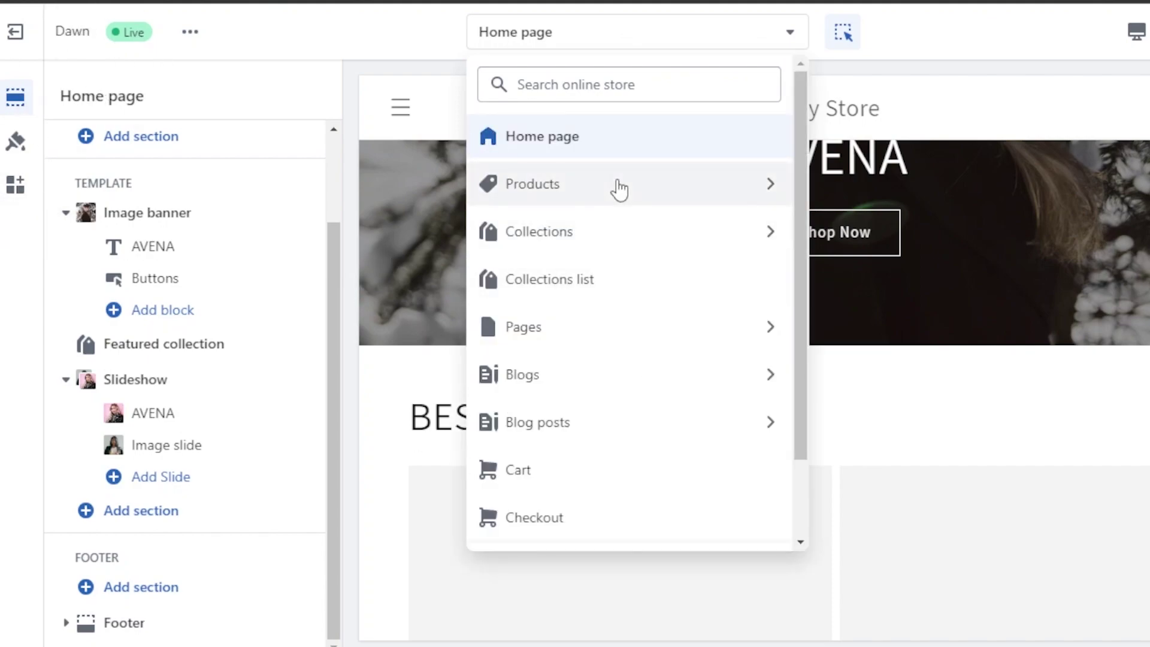
{"action": "left_click", "coordinate": [357, 74]}
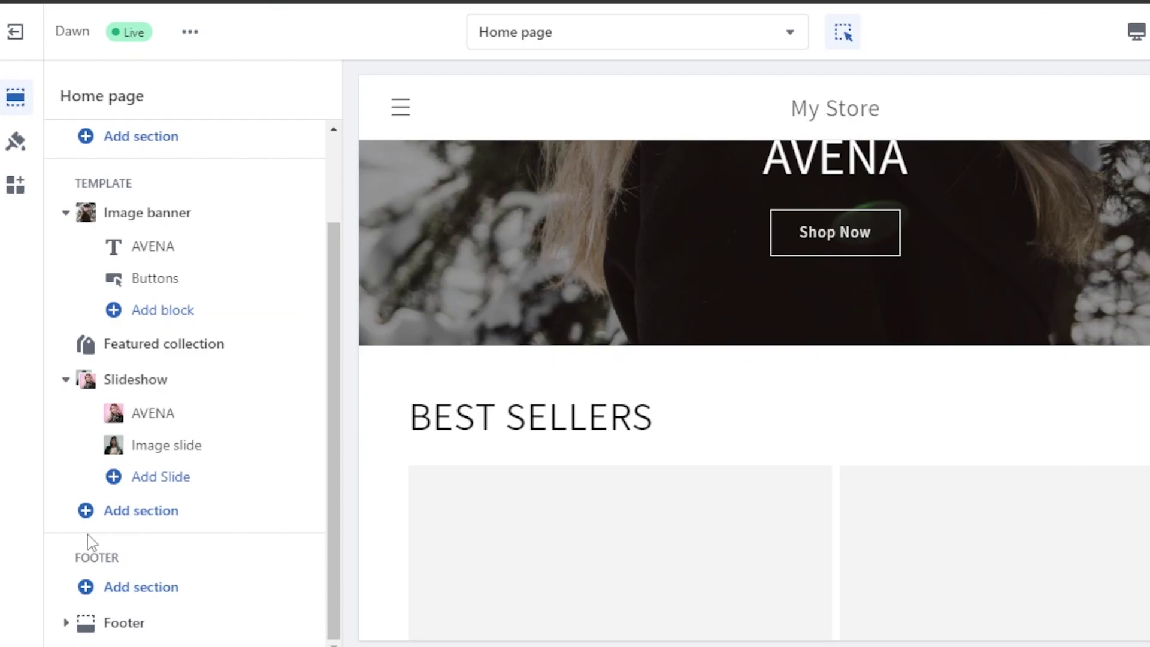
Examine the Footer section's settings and the theme settings categories, including the Colors options.
{"action": "left_click", "coordinate": [132, 626]}
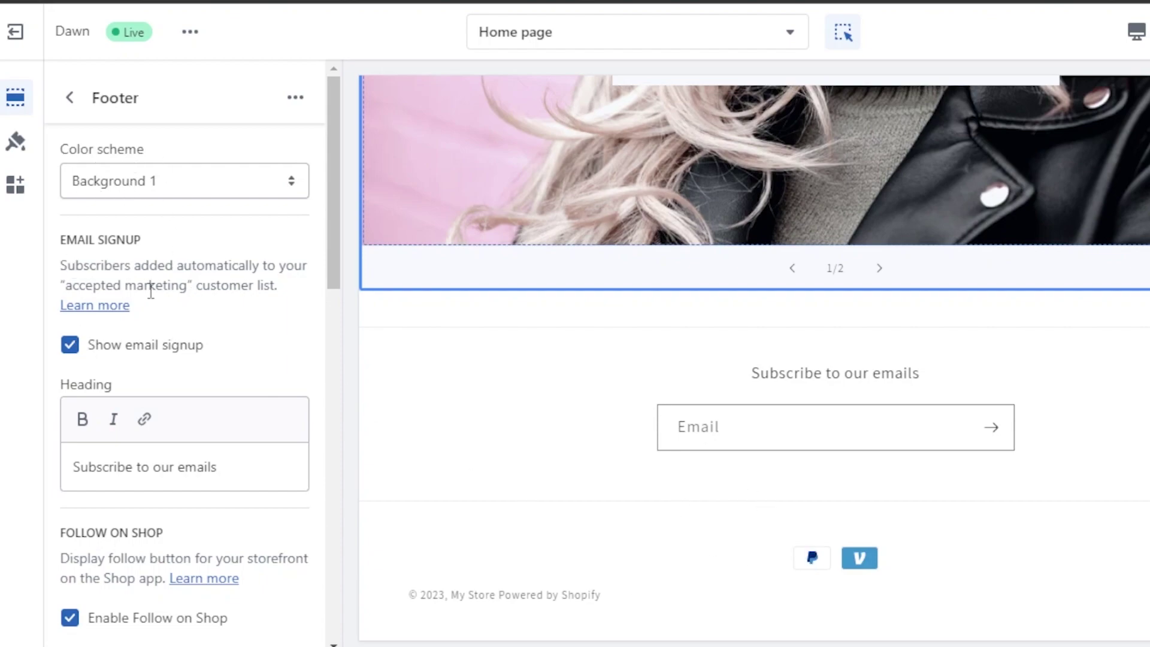
{"action": "left_click", "coordinate": [17, 142]}
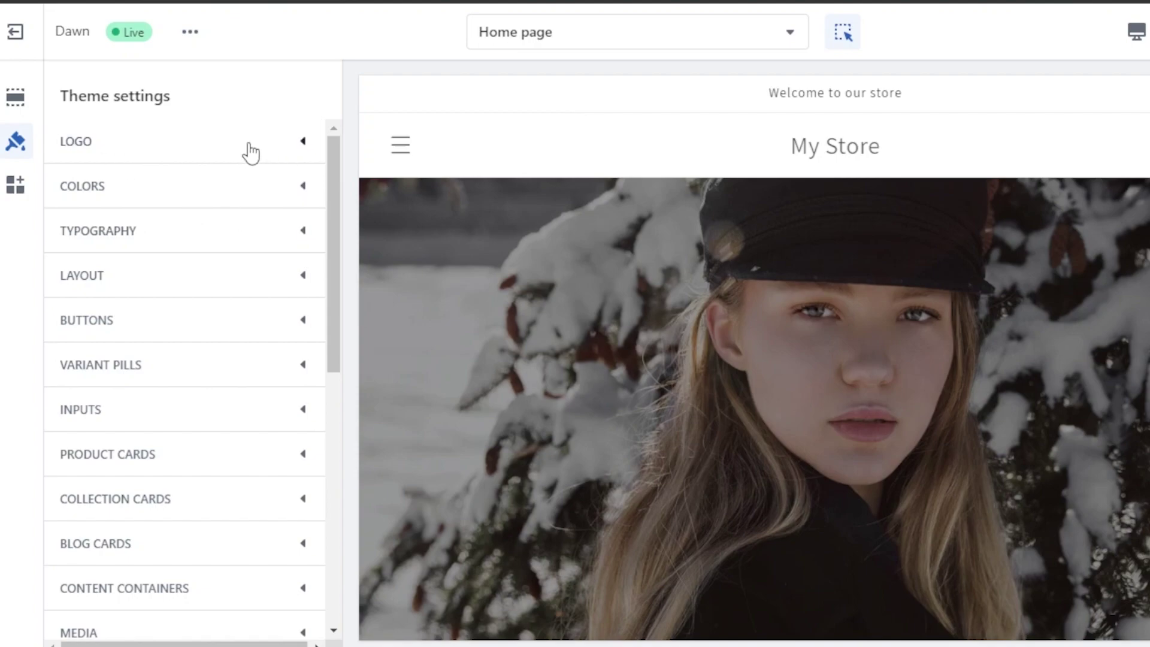
{"action": "left_click", "coordinate": [289, 202]}
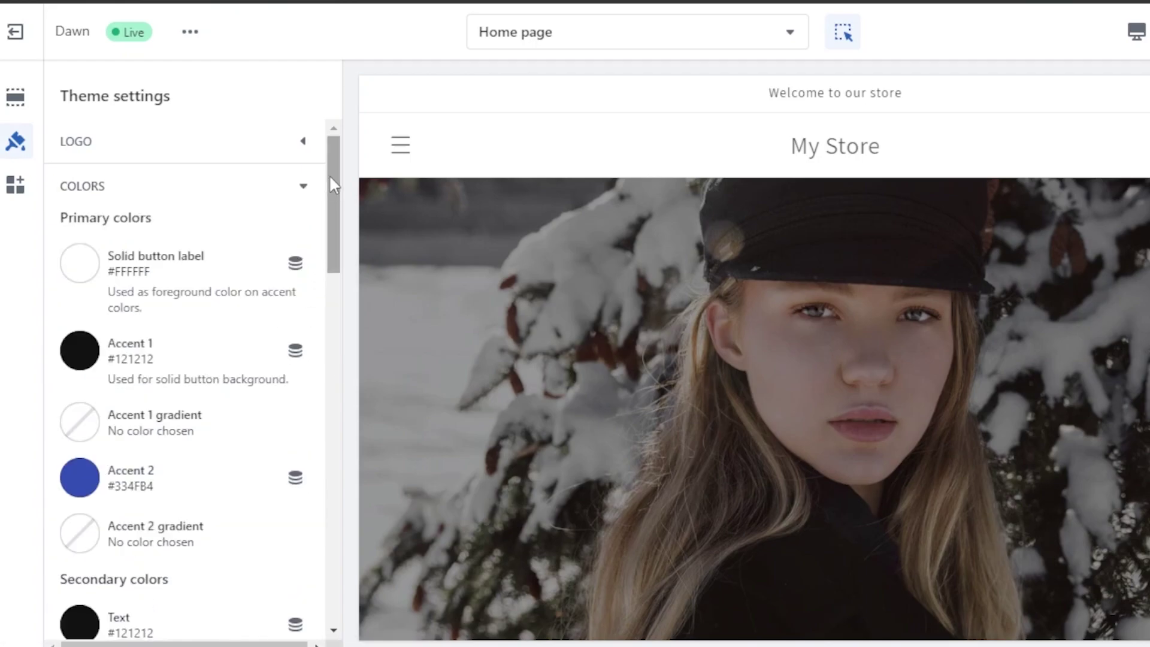
{"action": "left_click_drag", "start_coordinate": [333, 186], "coordinate": [328, 412]}
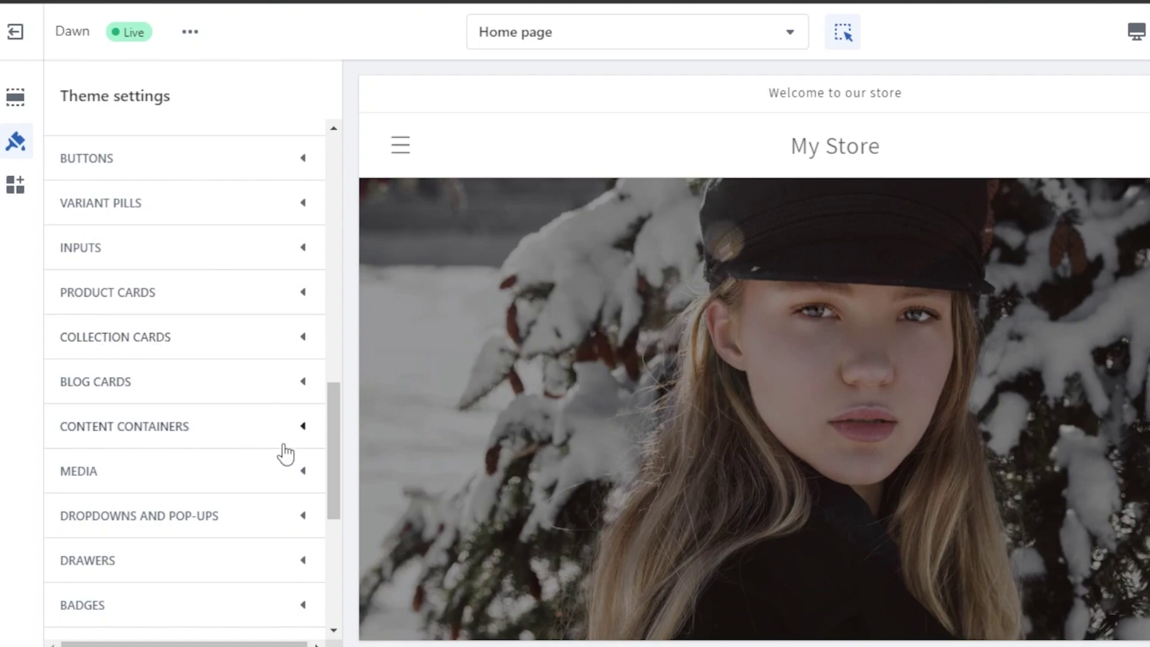
{"action": "left_click_drag", "start_coordinate": [327, 414], "coordinate": [329, 469]}
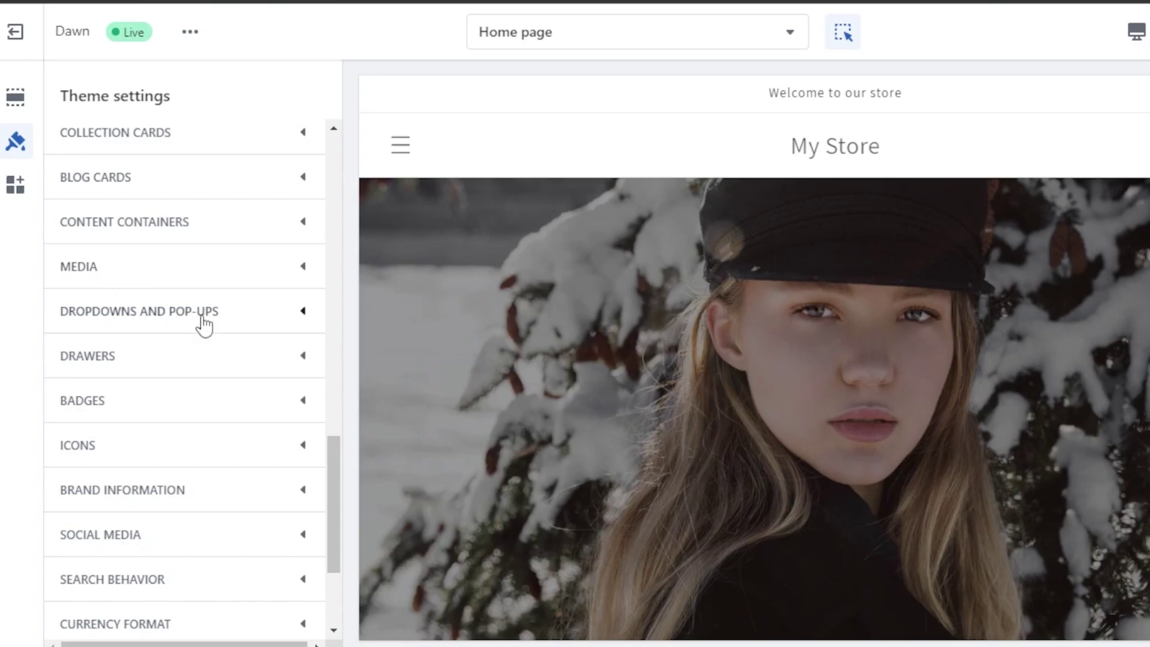
{"action": "left_click_drag", "start_coordinate": [333, 473], "coordinate": [334, 146]}
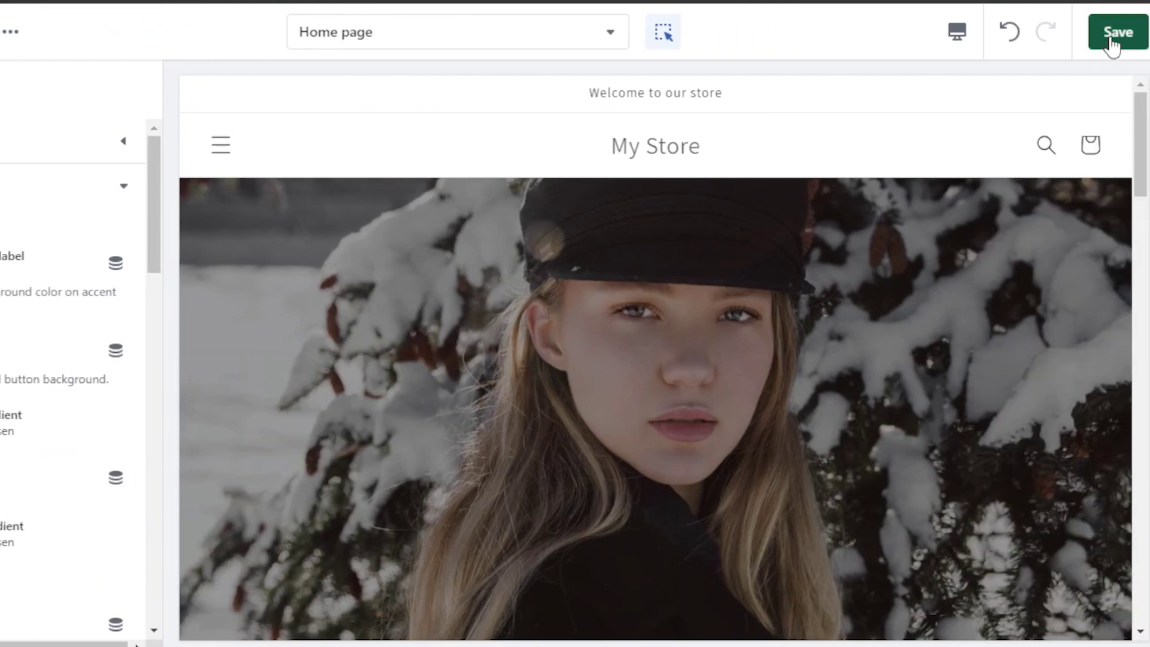
Save the theme changes and open the Dawn theme's storefront view.
{"action": "left_click", "coordinate": [1115, 33]}
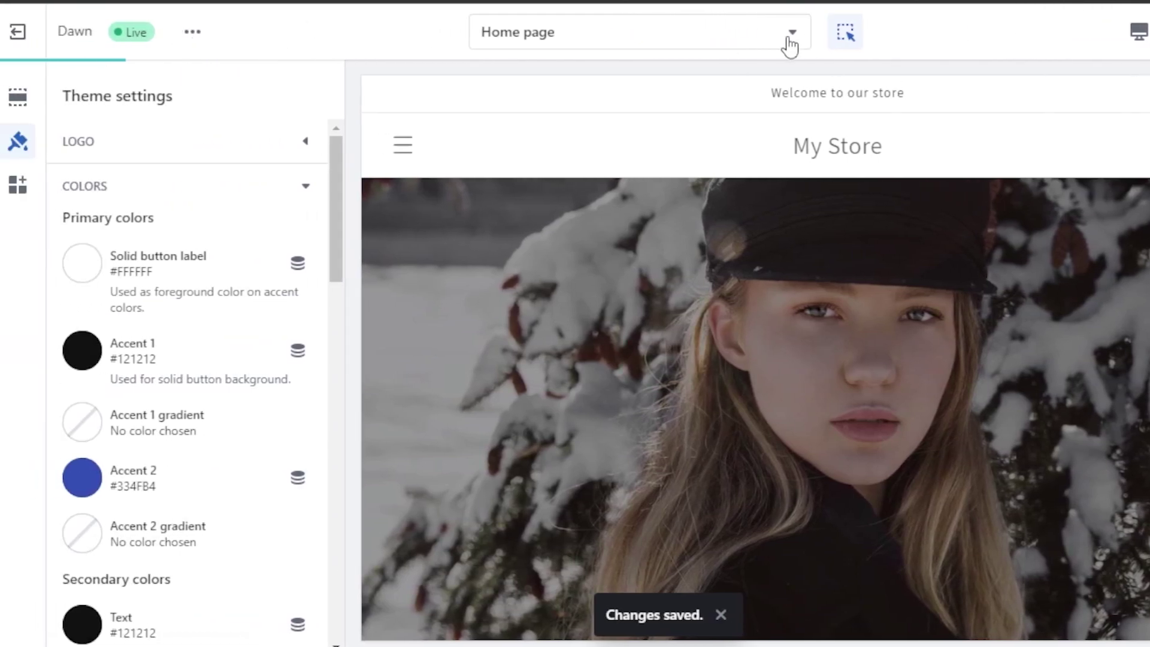
{"action": "left_click", "coordinate": [192, 31]}
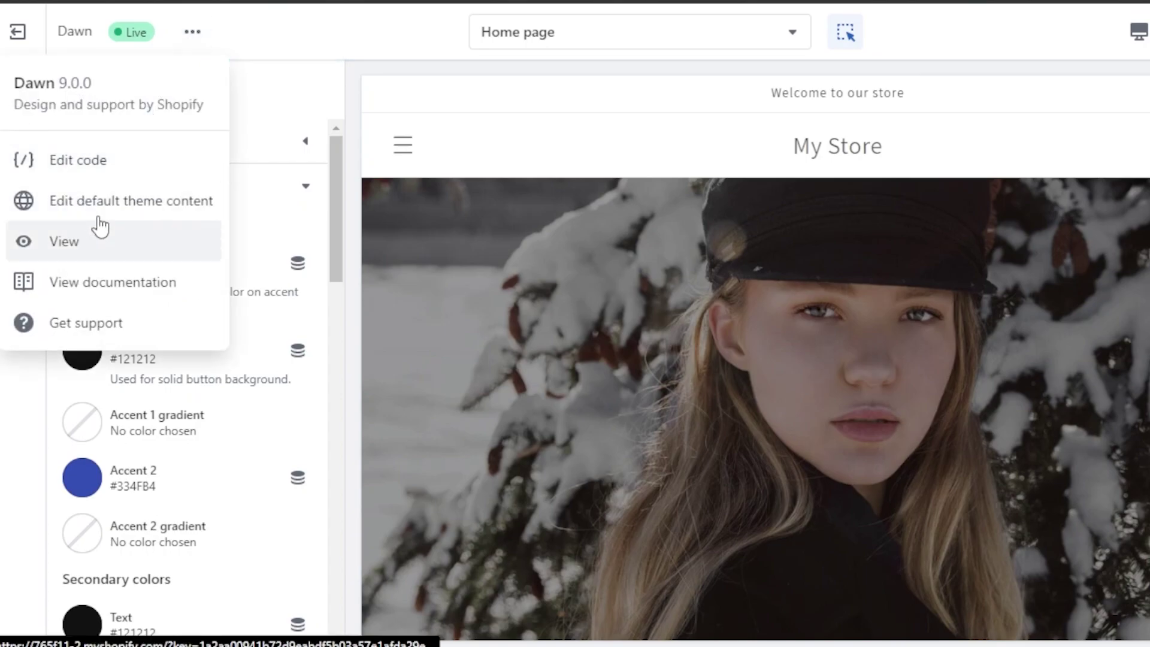
{"action": "left_click", "coordinate": [85, 248]}
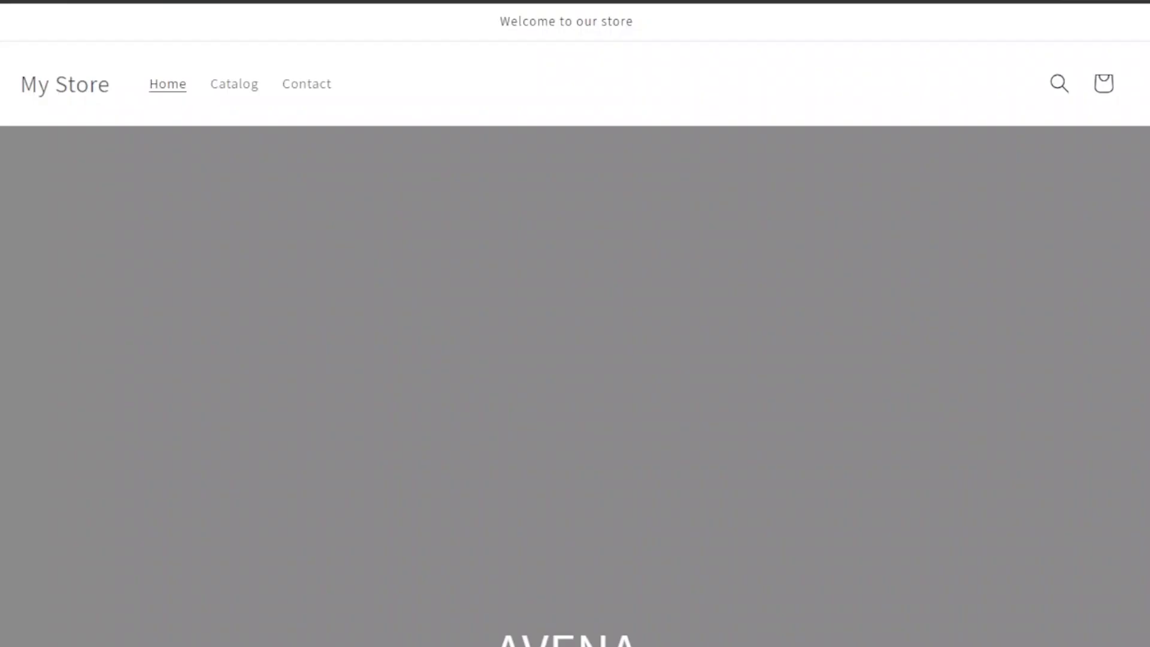
Inspect the storefront home page from the header and AVENA banner to the product grid, slideshow and email signup.
{"action": "scroll", "coordinate": [575, 383], "scroll_direction": "down", "scroll_amount": 2}
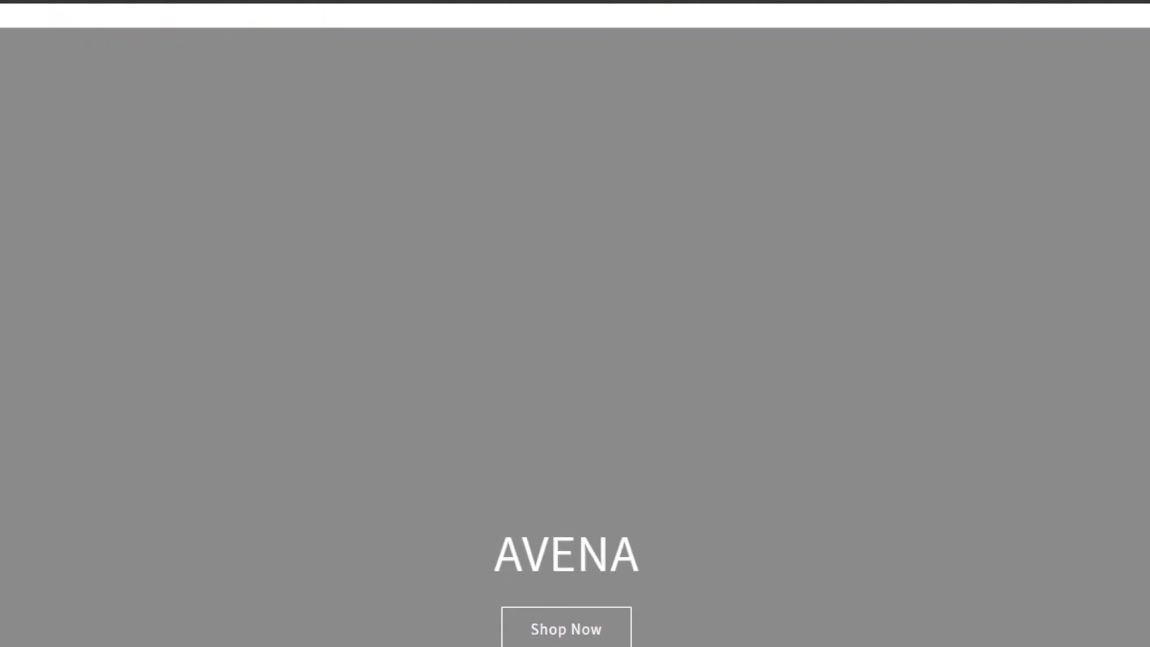
{"action": "scroll", "coordinate": [575, 384], "scroll_direction": "up", "scroll_amount": 2}
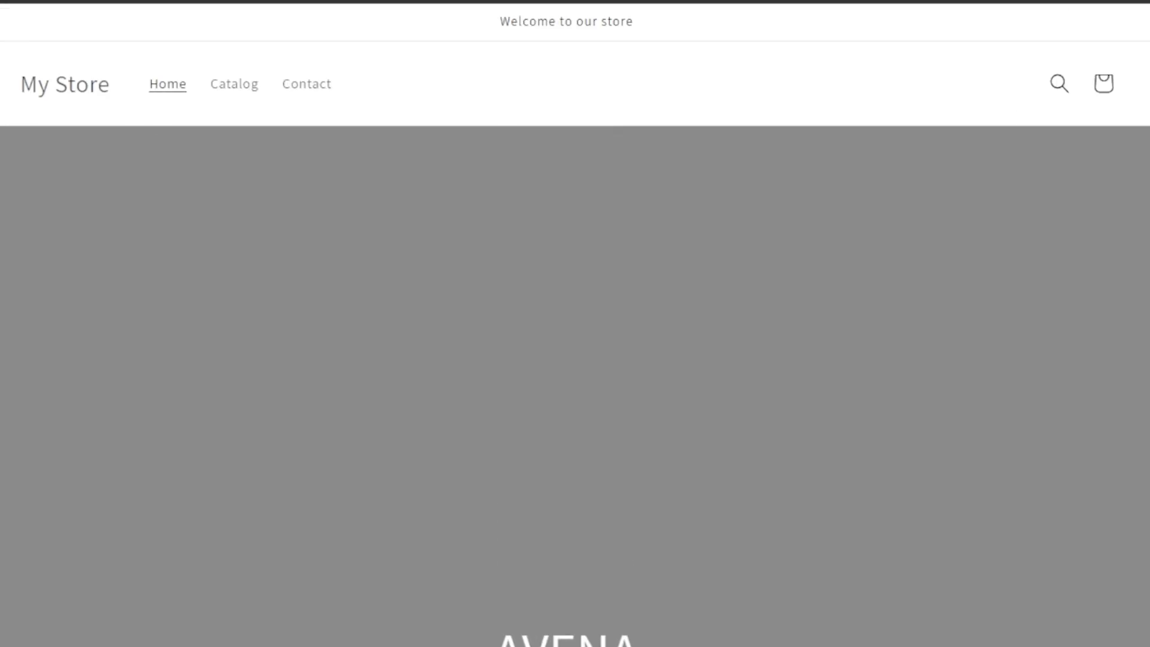
{"action": "scroll", "coordinate": [541, 419], "scroll_direction": "down", "scroll_amount": 10}
{"action": "scroll", "coordinate": [541, 418], "scroll_direction": "up", "scroll_amount": 8}
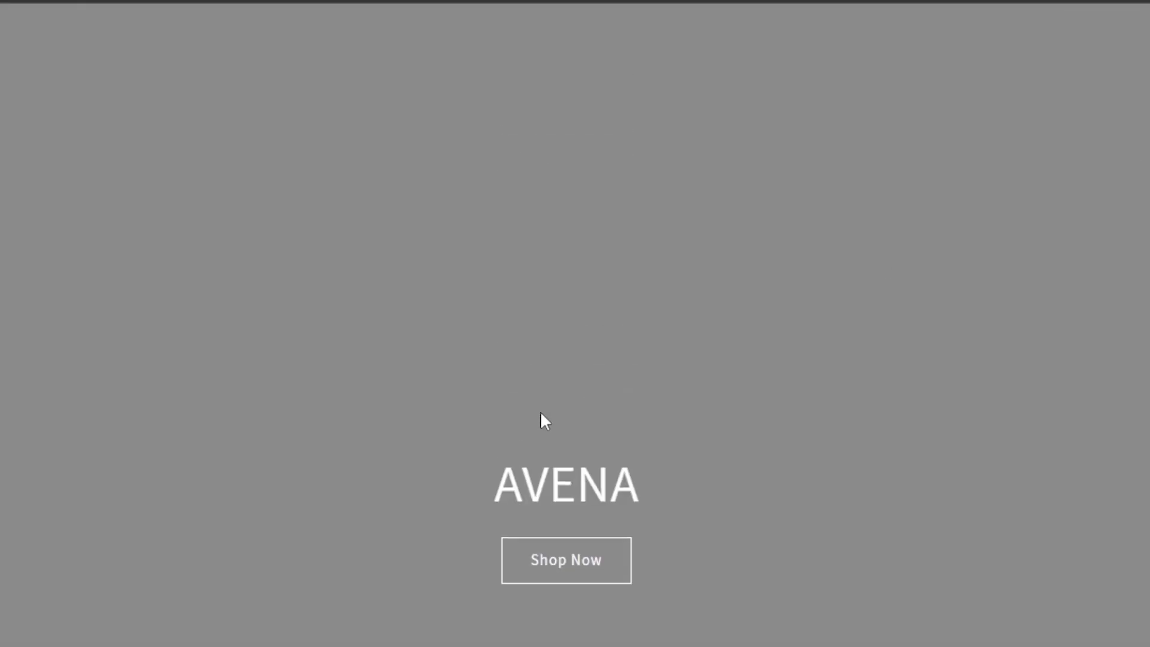
{"action": "scroll", "coordinate": [575, 383], "scroll_direction": "down", "scroll_amount": 20}
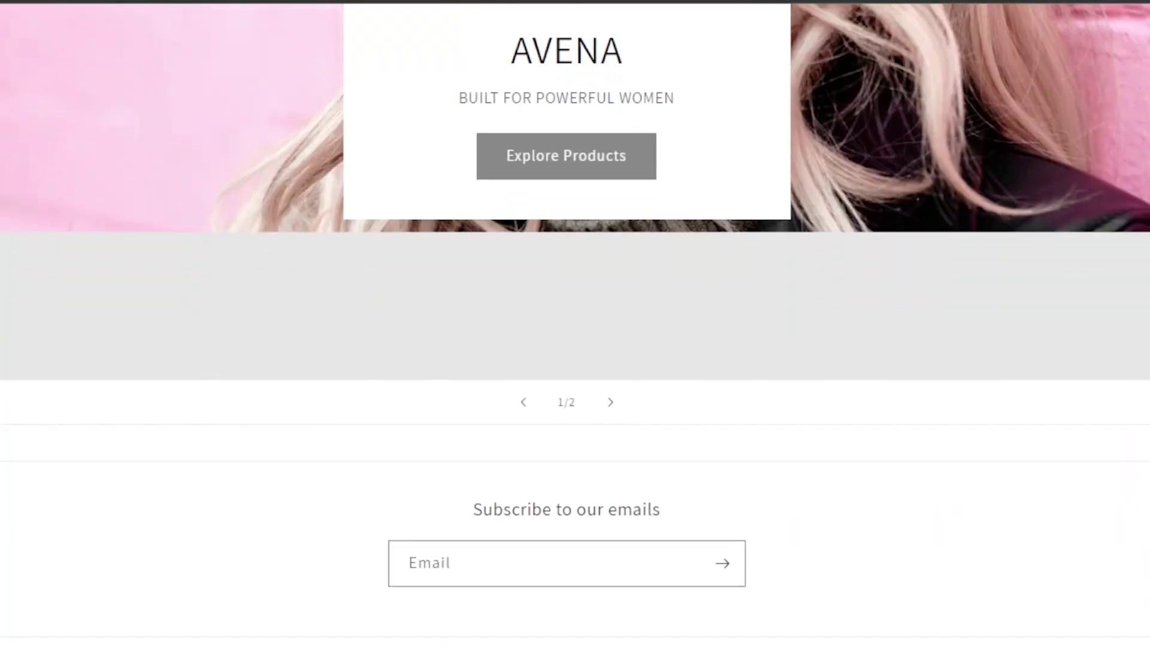
{"action": "scroll", "coordinate": [575, 384], "scroll_direction": "up", "scroll_amount": 6}
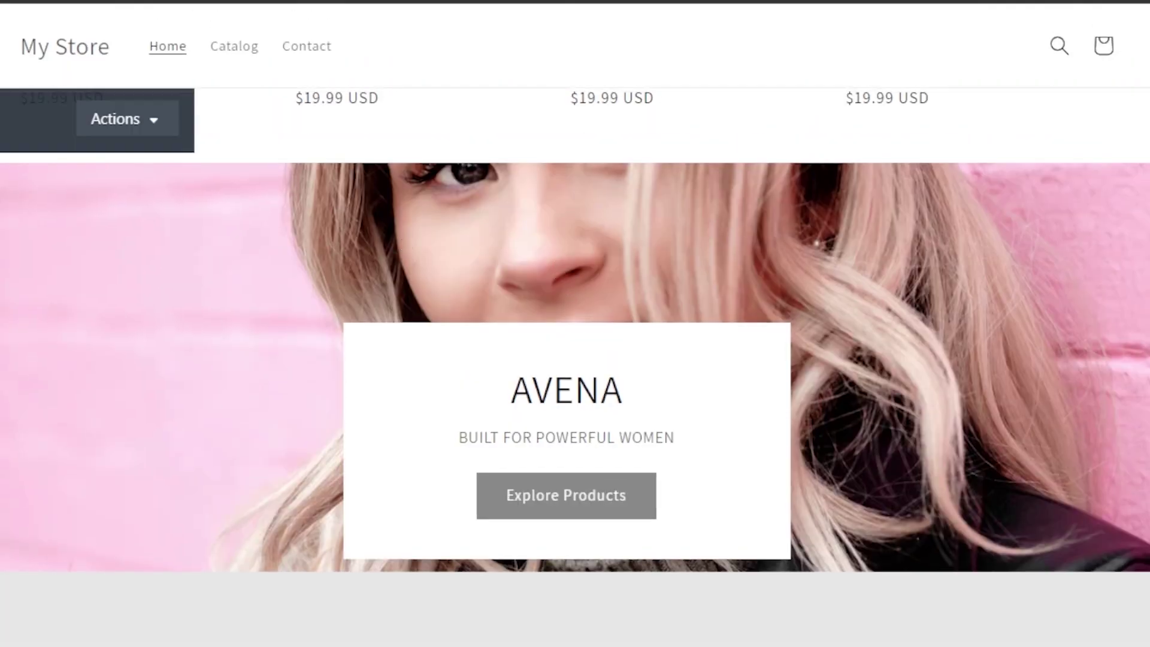
{"action": "scroll", "coordinate": [505, 238], "scroll_direction": "down", "scroll_amount": 6}
{"action": "scroll", "coordinate": [505, 238], "scroll_direction": "up", "scroll_amount": 12}
{"action": "scroll", "coordinate": [575, 324], "scroll_direction": "down", "scroll_amount": 6}
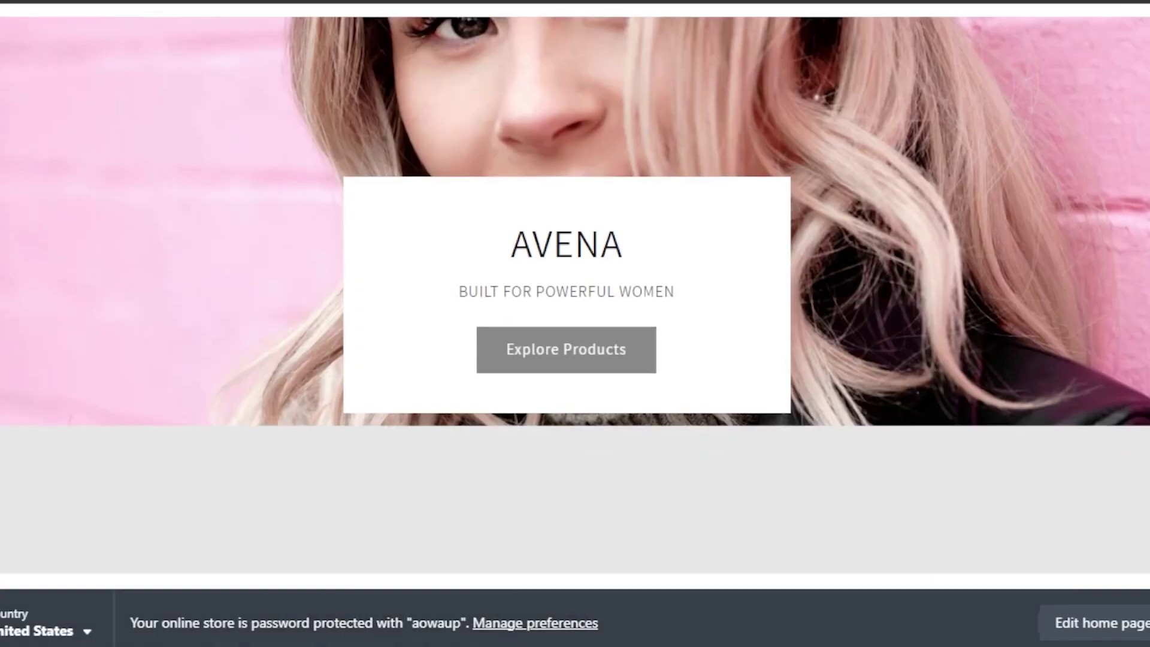
{"action": "scroll", "coordinate": [575, 323], "scroll_direction": "up", "scroll_amount": 12}
{"action": "scroll", "coordinate": [575, 323], "scroll_direction": "up", "scroll_amount": 5}
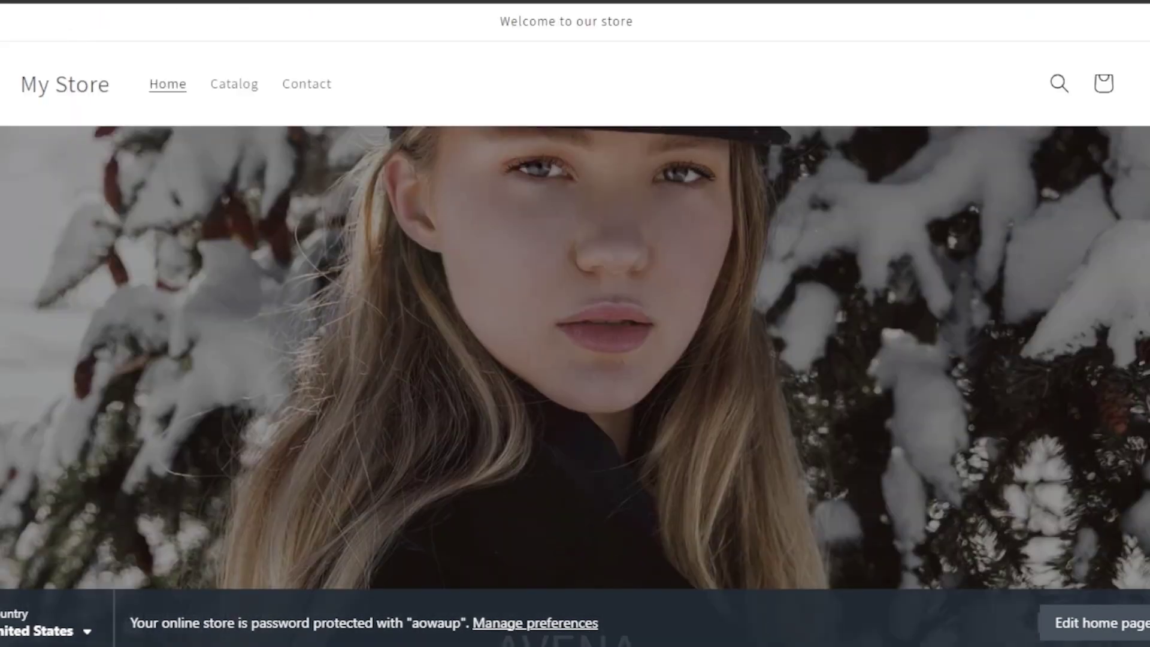
{"action": "scroll", "coordinate": [574, 323], "scroll_direction": "down", "scroll_amount": 4}
{"action": "scroll", "coordinate": [575, 323], "scroll_direction": "up", "scroll_amount": 4}
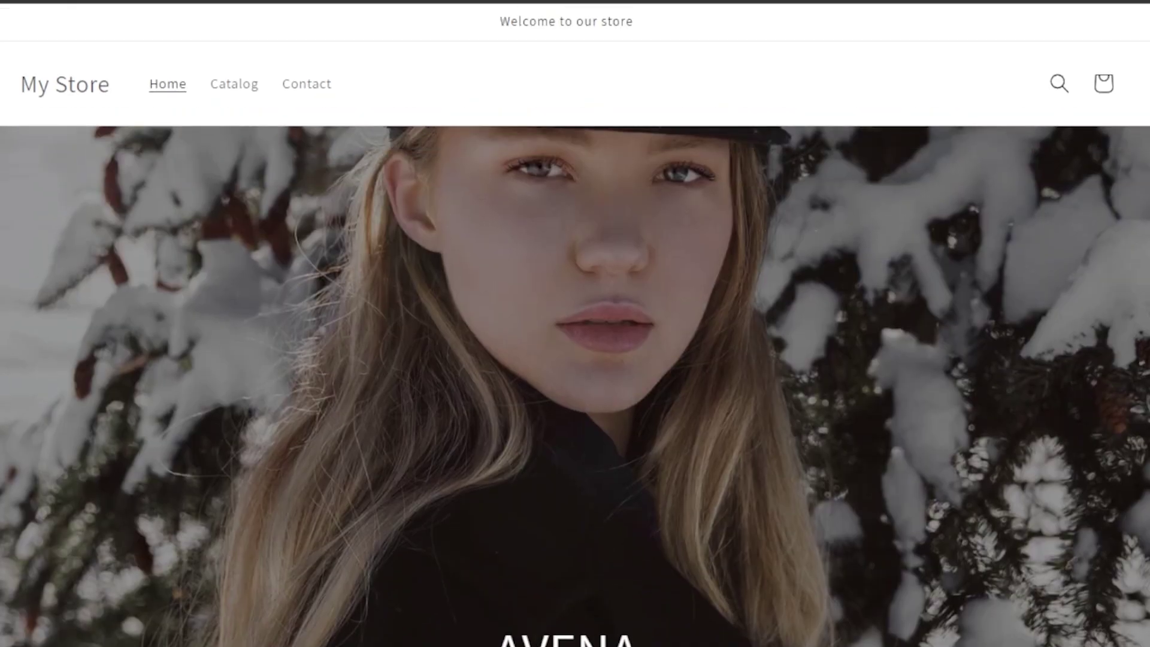